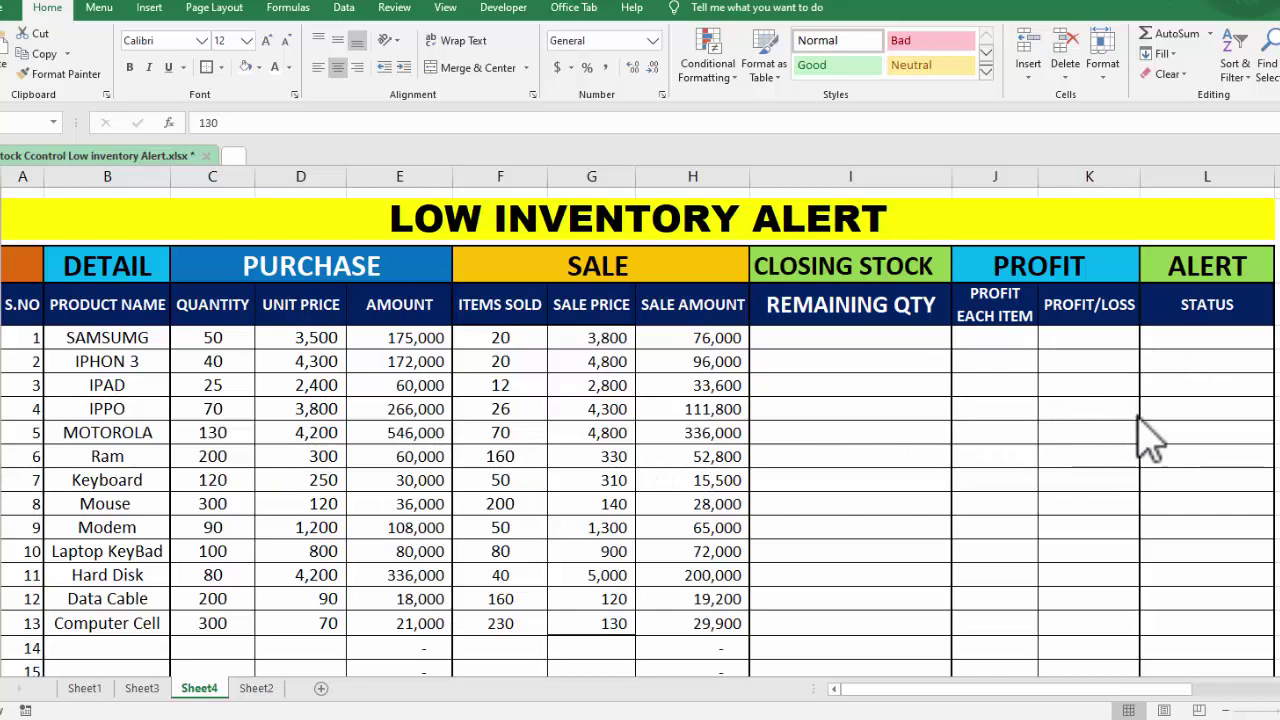
- Enter =C6-F6 in I6 and fill it down the Remaining Qty column
{"action": "left_click", "coordinate": [872, 341]}
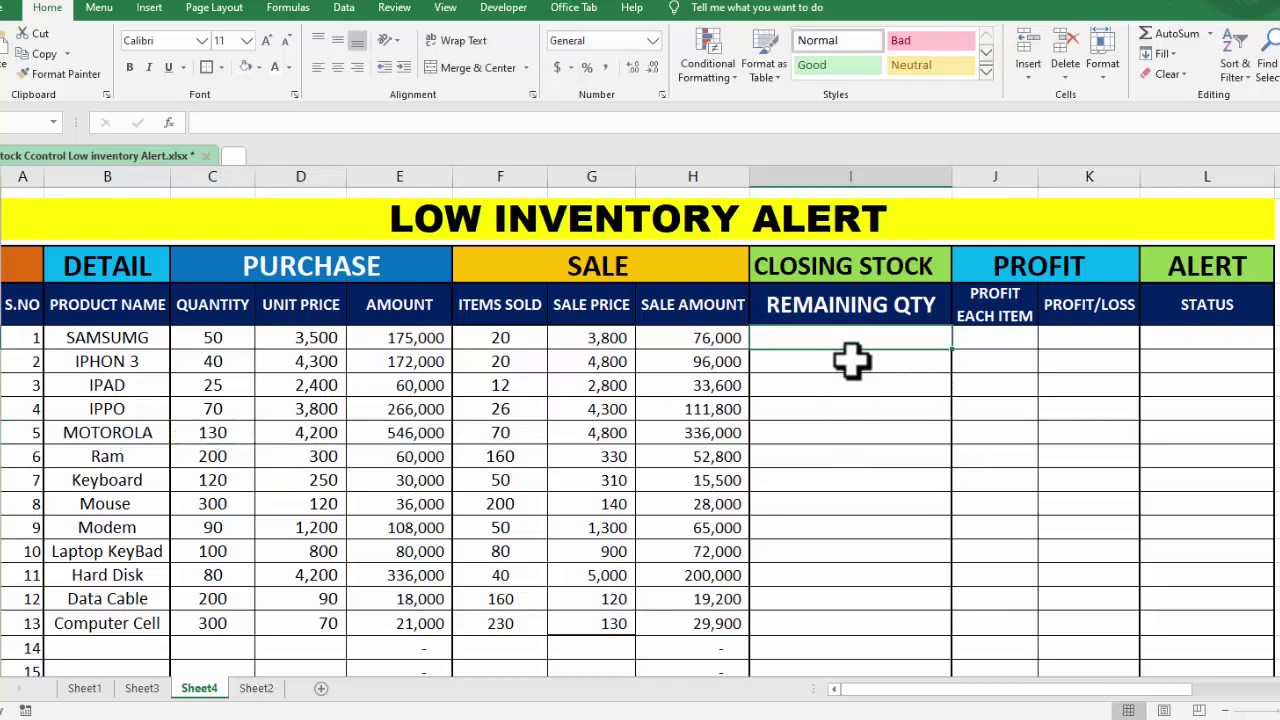
{"action": "type", "text": "="}
{"action": "left_click", "coordinate": [213, 338]}
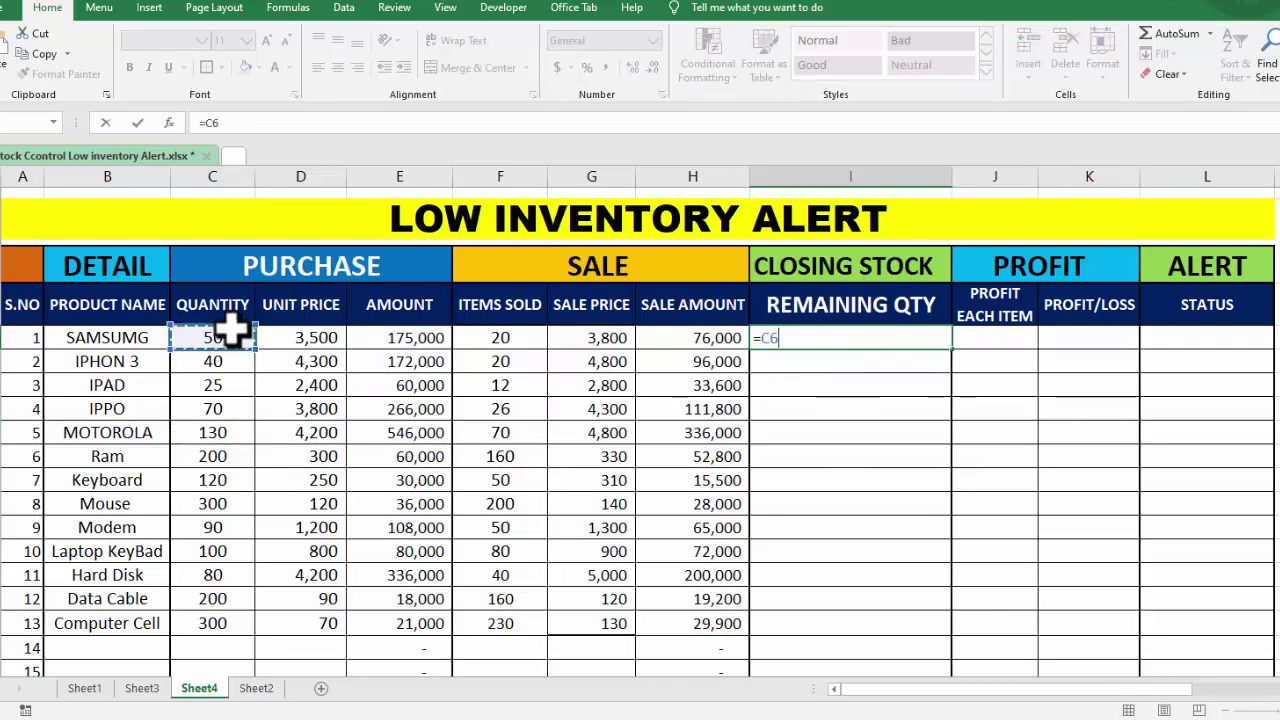
{"action": "type", "text": "-"}
{"action": "left_click", "coordinate": [505, 338]}
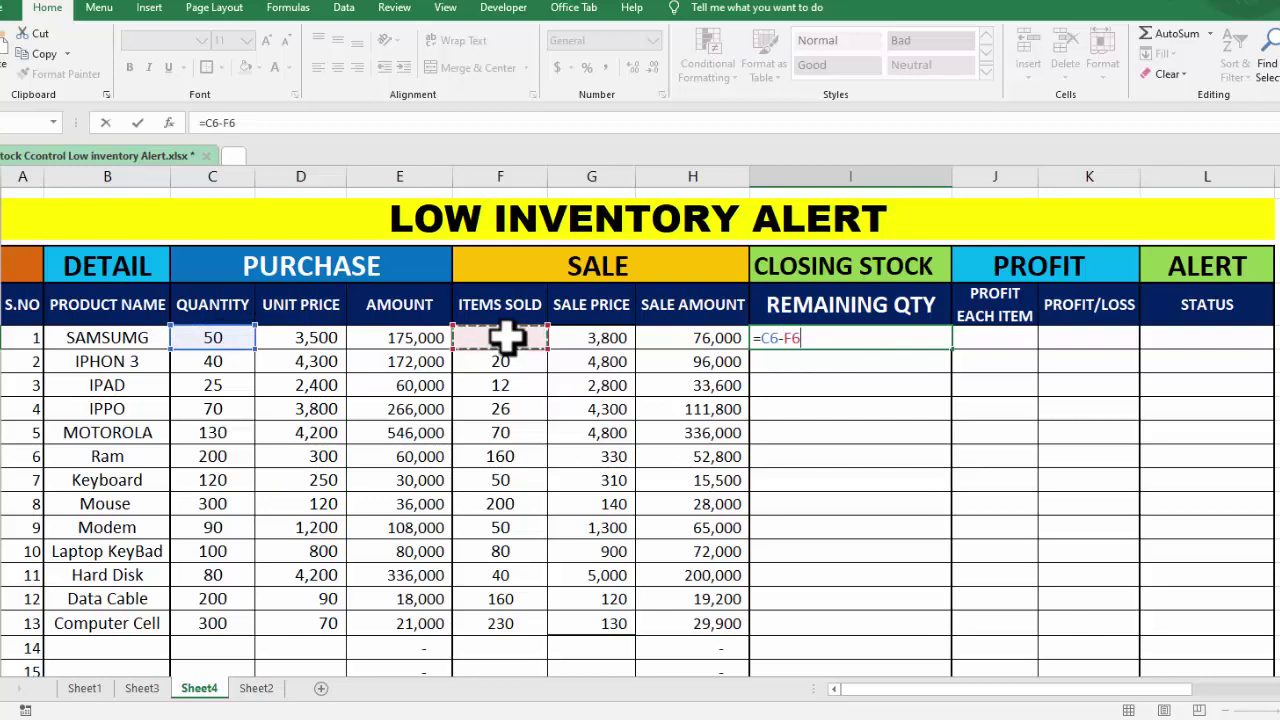
{"action": "key", "text": "Return"}
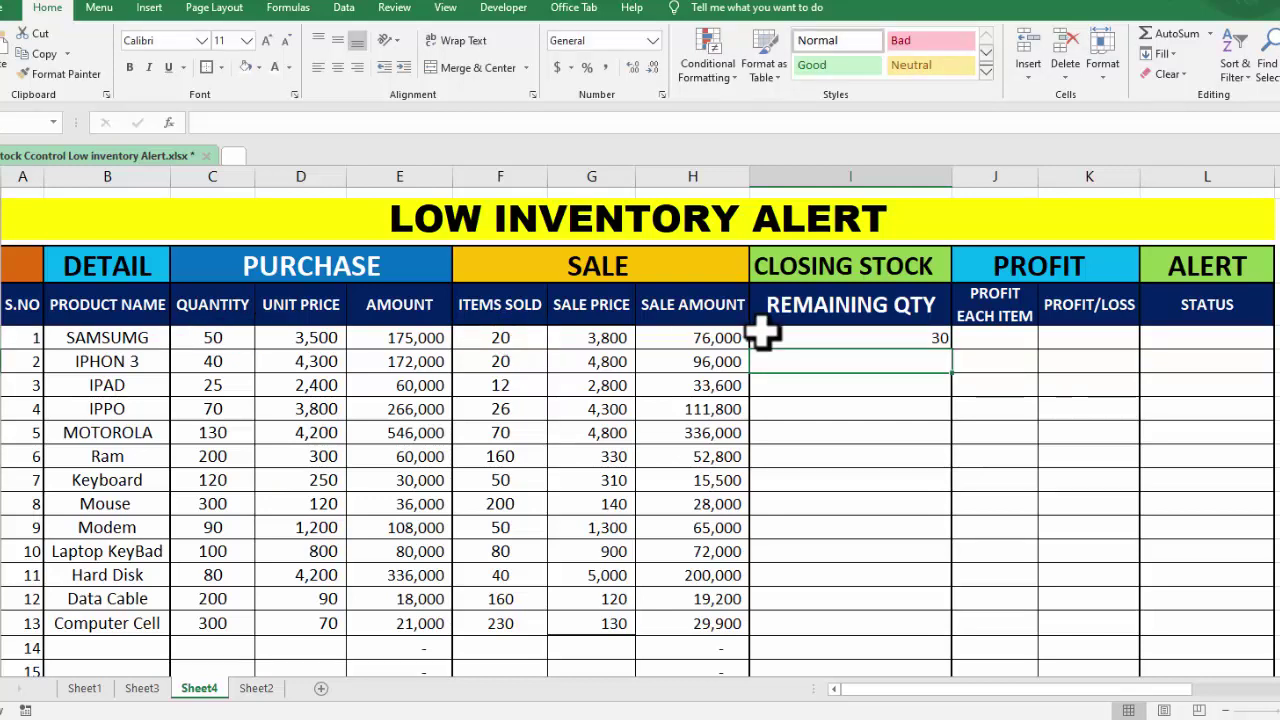
{"action": "left_click", "coordinate": [829, 343]}
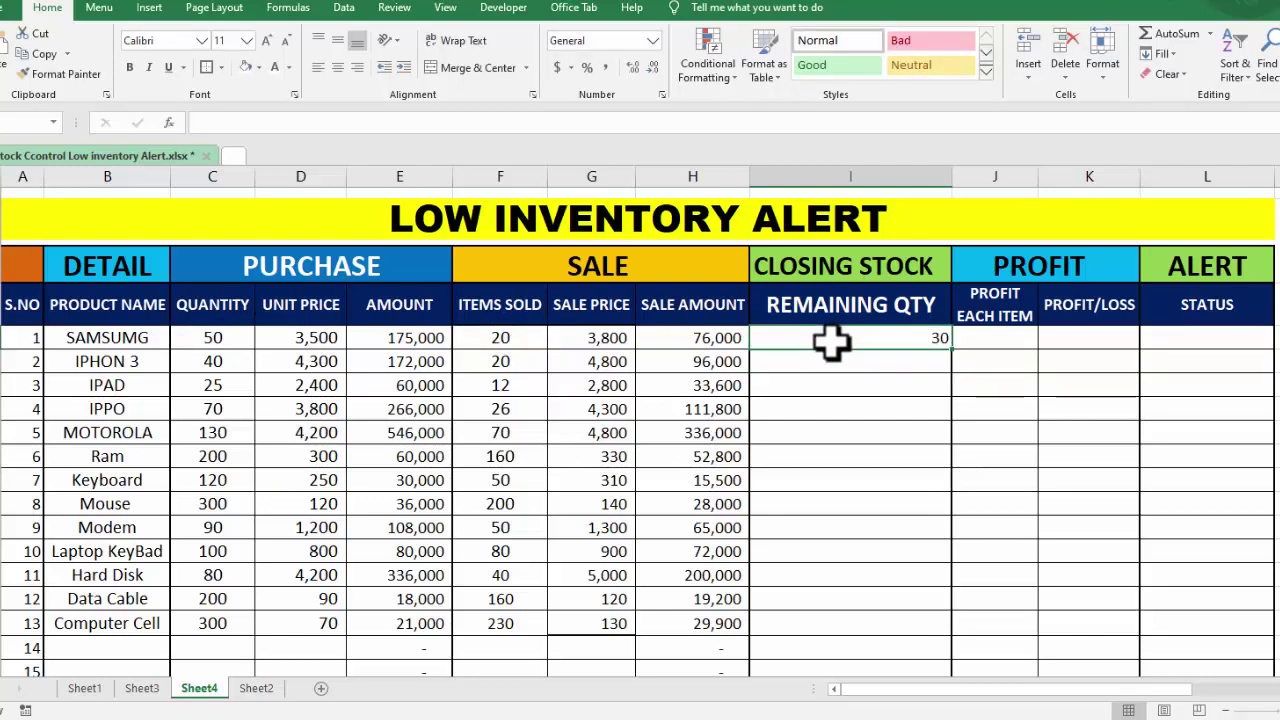
{"action": "double_click", "coordinate": [948, 348]}
- Check that the Remaining Qty total =SUM(I6:I22) comes to 587
{"action": "scroll", "coordinate": [910, 655], "scroll_direction": "down", "scroll_amount": 1}
{"action": "left_click", "coordinate": [910, 652]}
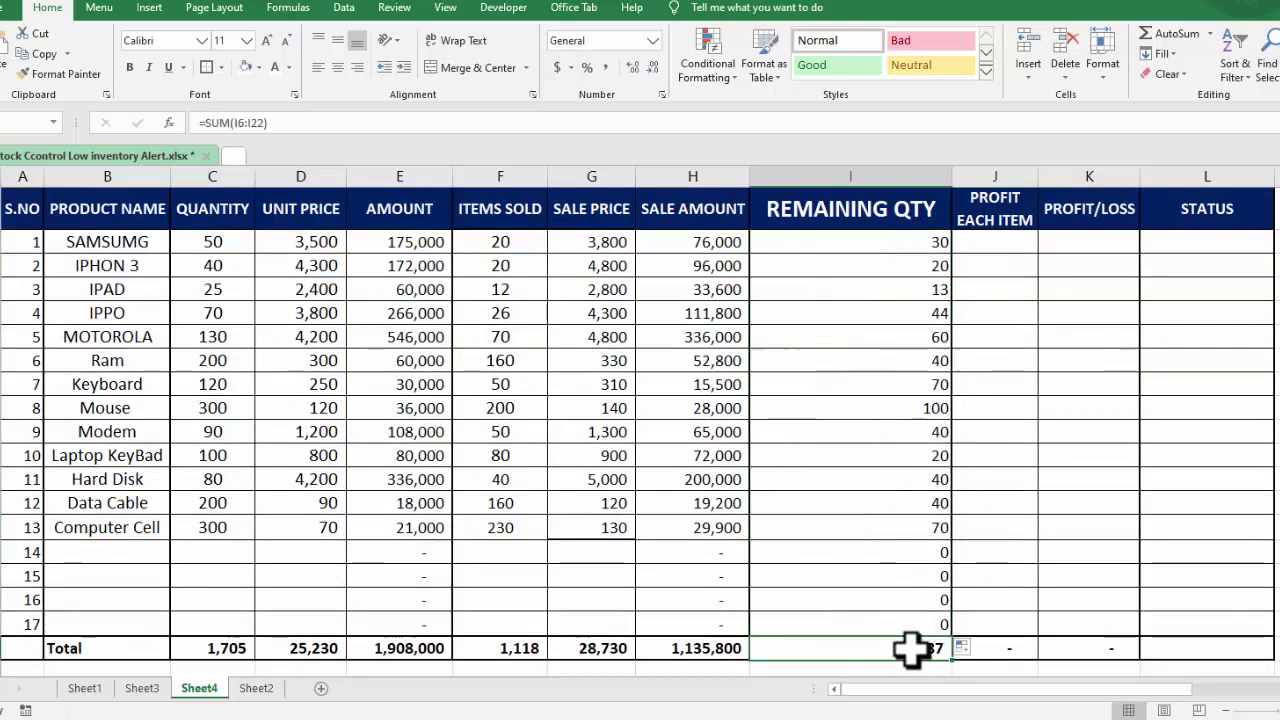
{"action": "double_click", "coordinate": [910, 648]}
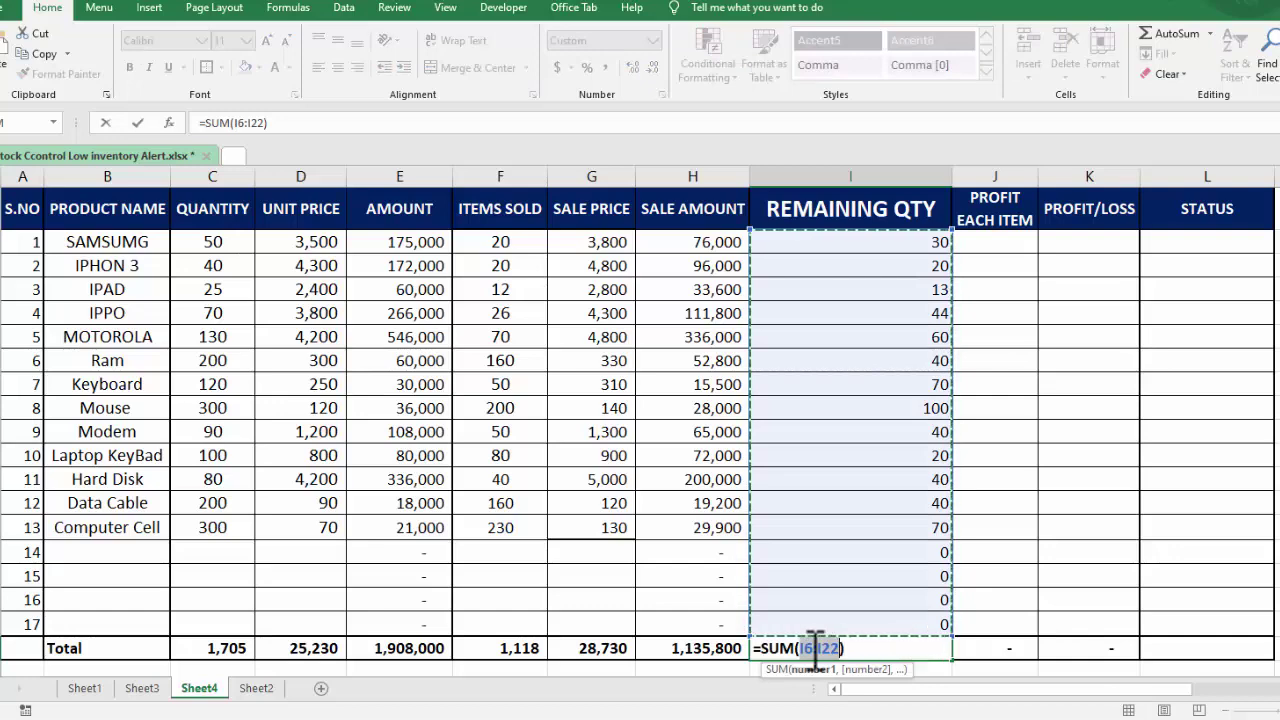
{"action": "key", "text": "Return"}
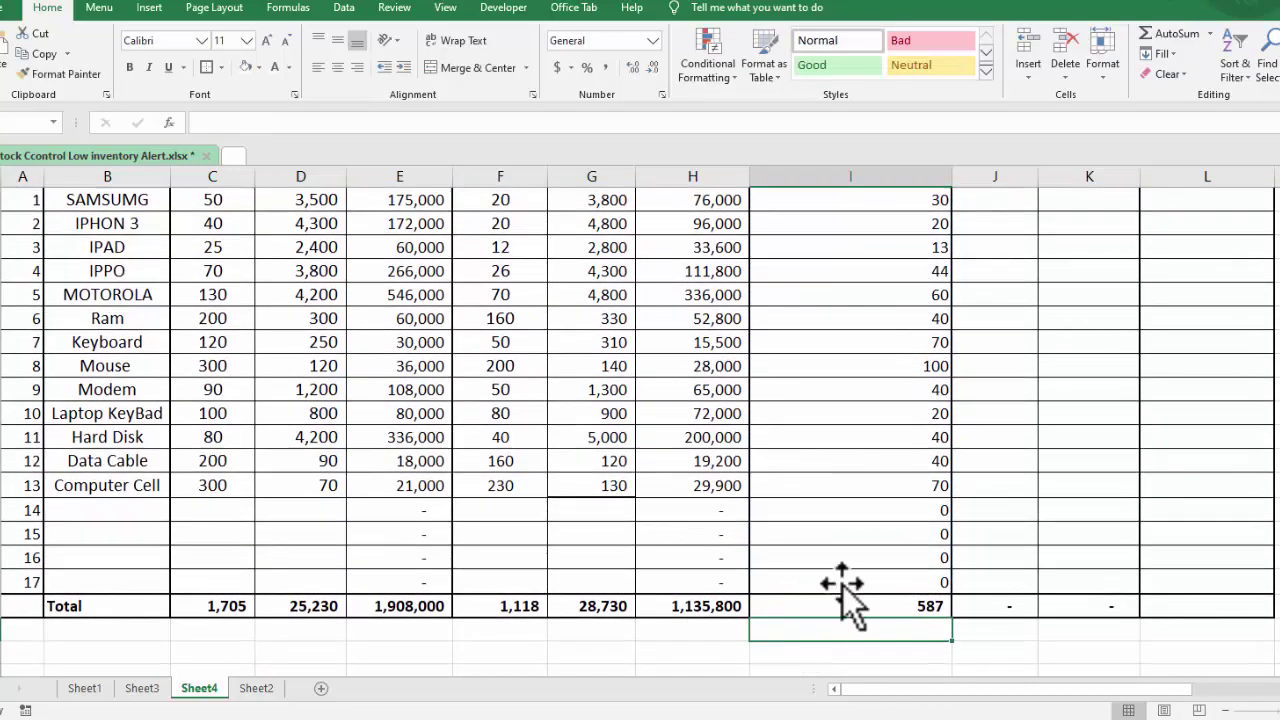
{"action": "scroll", "coordinate": [840, 590], "scroll_direction": "up", "scroll_amount": 2}
- Enter a first profit formula in J6 subtracting sale price from unit price
{"action": "left_click", "coordinate": [985, 340]}
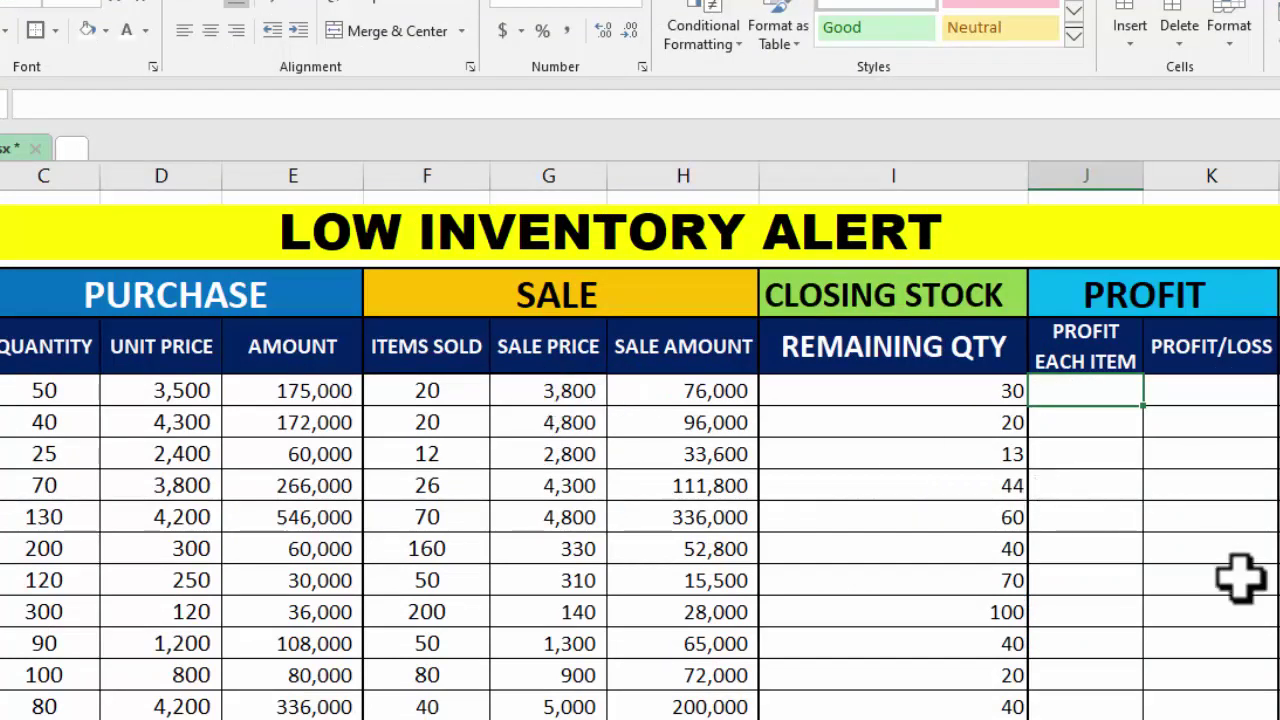
{"action": "type", "text": "="}
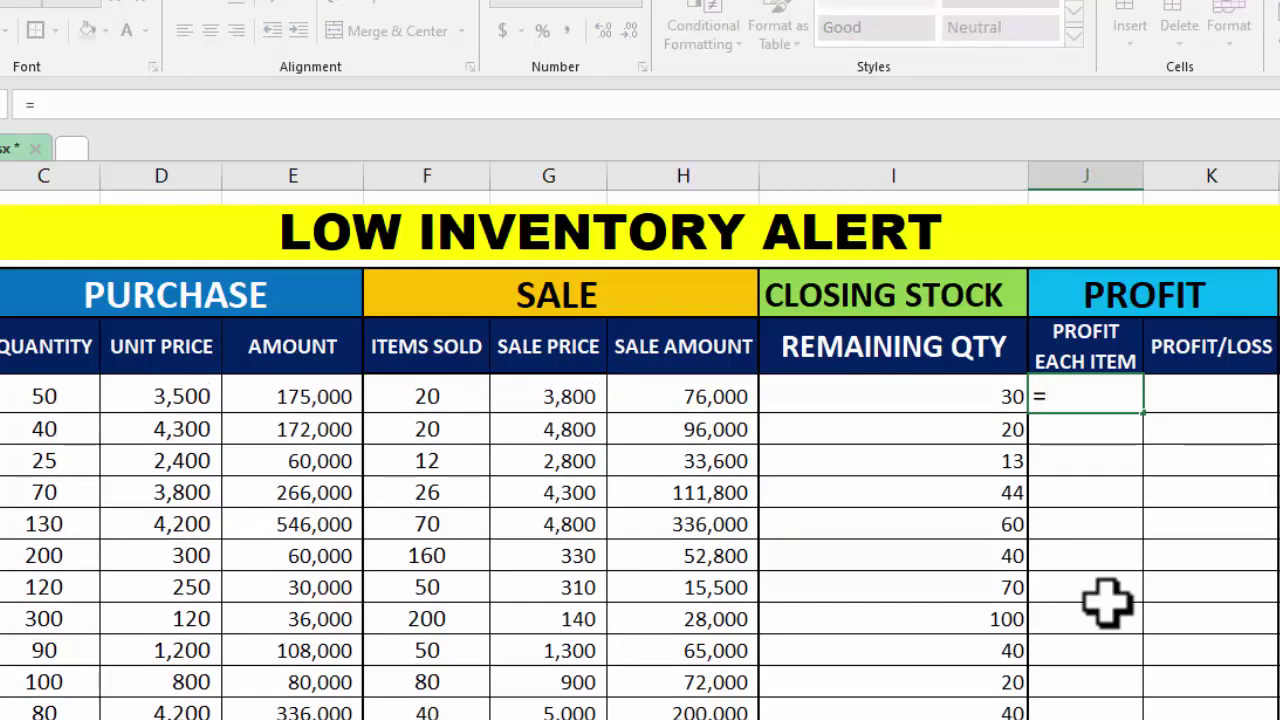
{"action": "left_click", "coordinate": [192, 403]}
{"action": "type", "text": "-"}
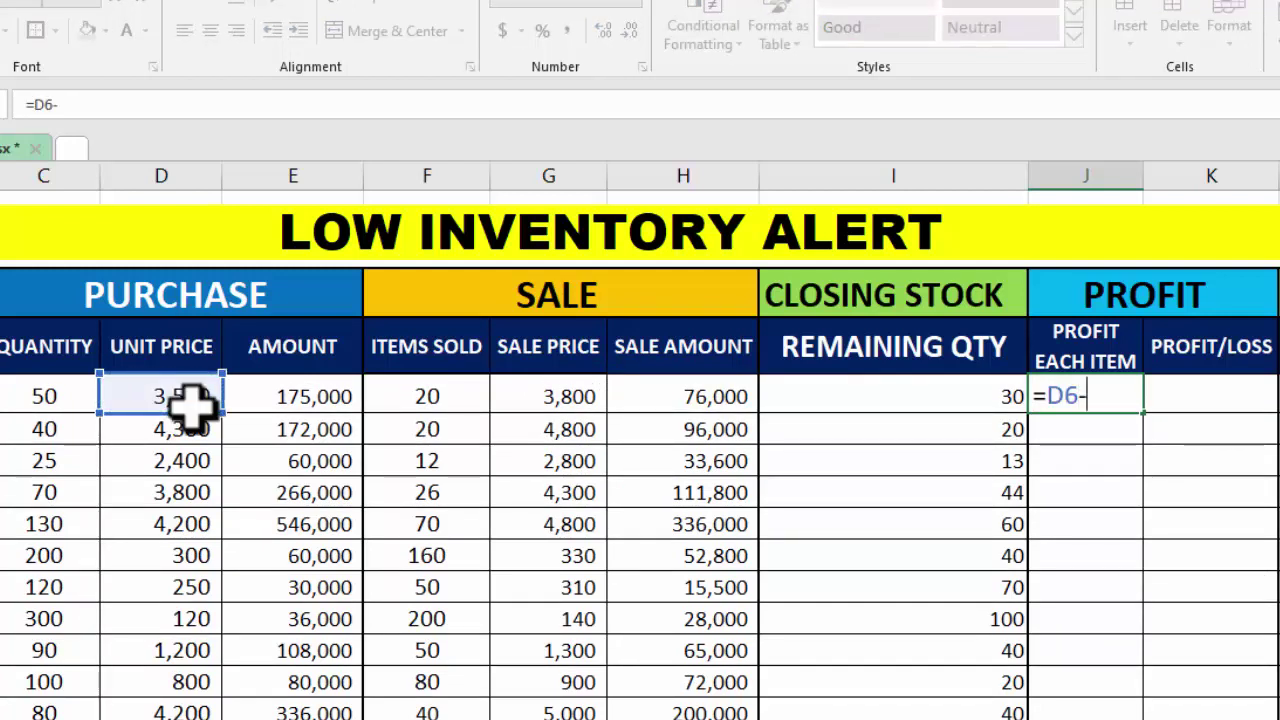
{"action": "left_click", "coordinate": [586, 393]}
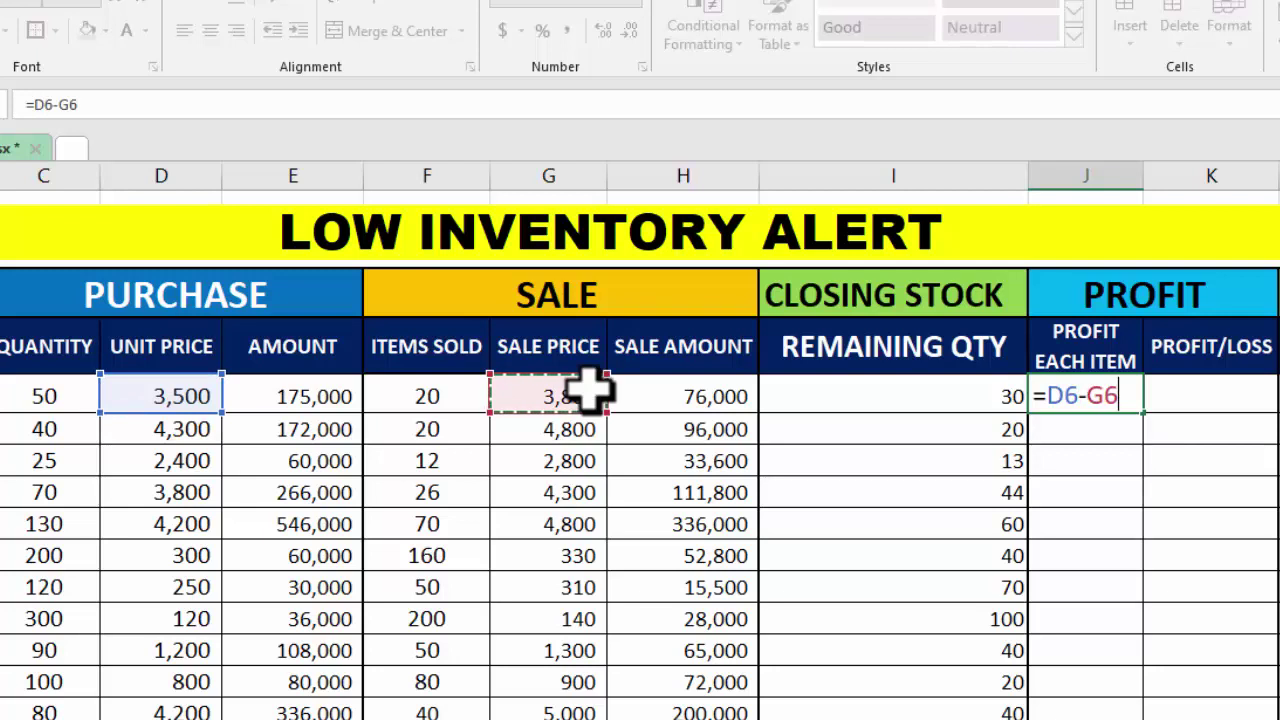
{"action": "key", "text": "Return"}
- Correct J6 to =G6-D6 and fill it down the Profit Each Item column
{"action": "left_click", "coordinate": [1108, 395]}
{"action": "type", "text": "="}
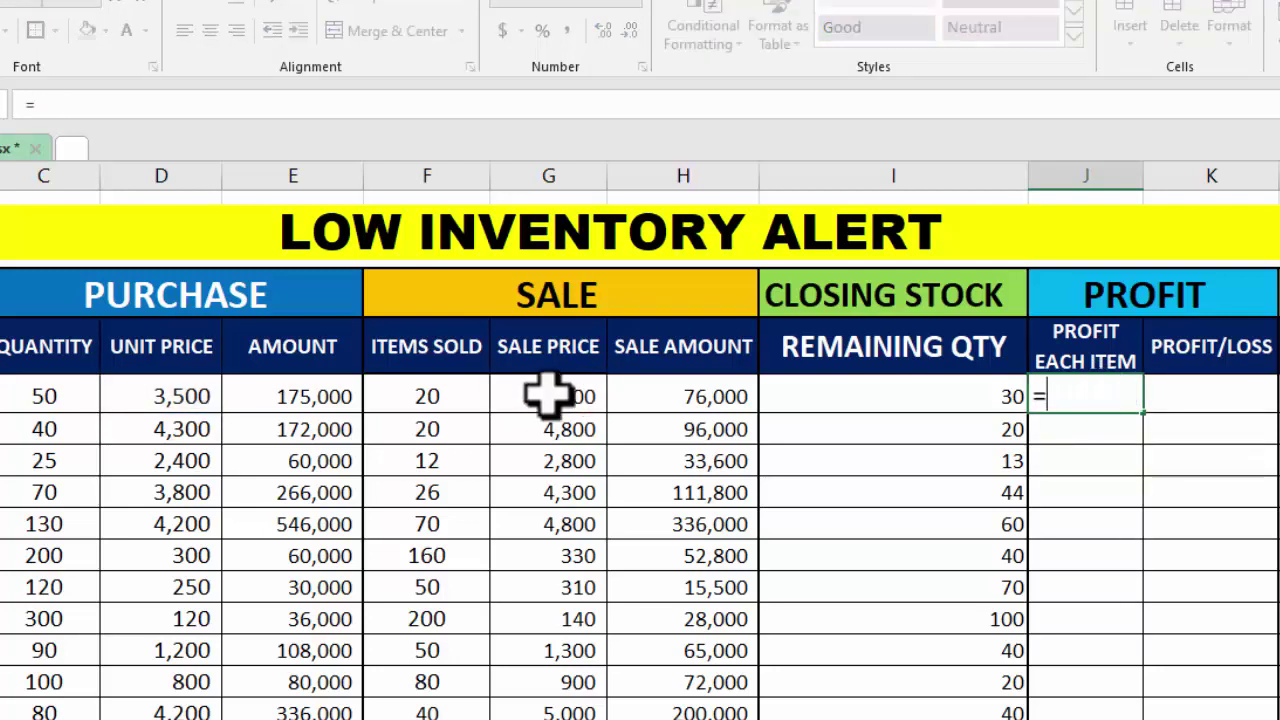
{"action": "left_click", "coordinate": [548, 395]}
{"action": "type", "text": "-"}
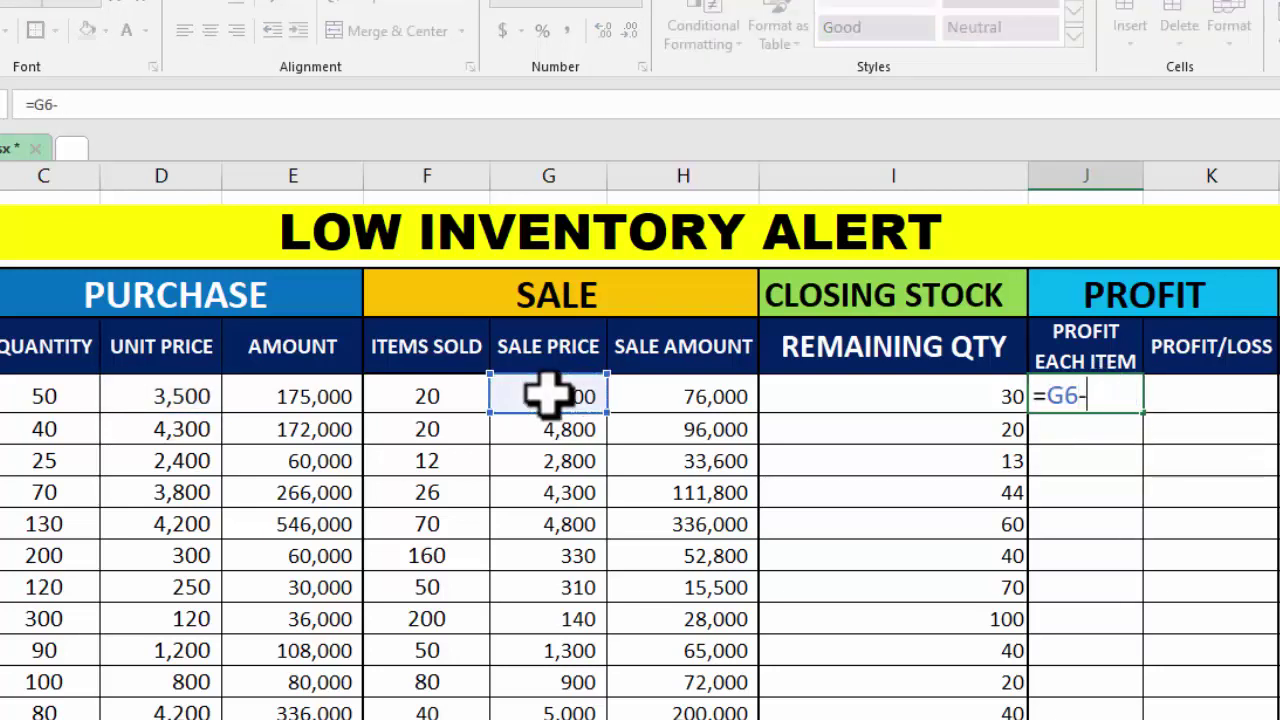
{"action": "left_click", "coordinate": [176, 393]}
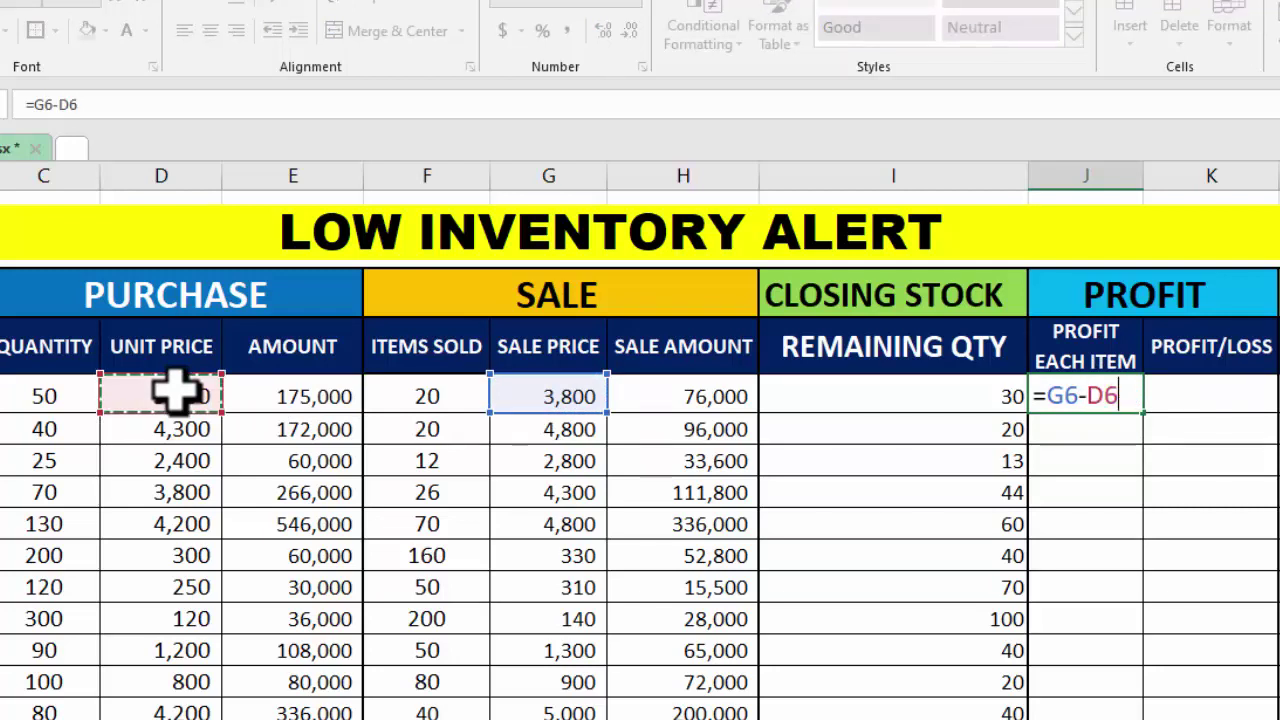
{"action": "key", "text": "ctrl+Return"}
{"action": "double_click", "coordinate": [1143, 406]}
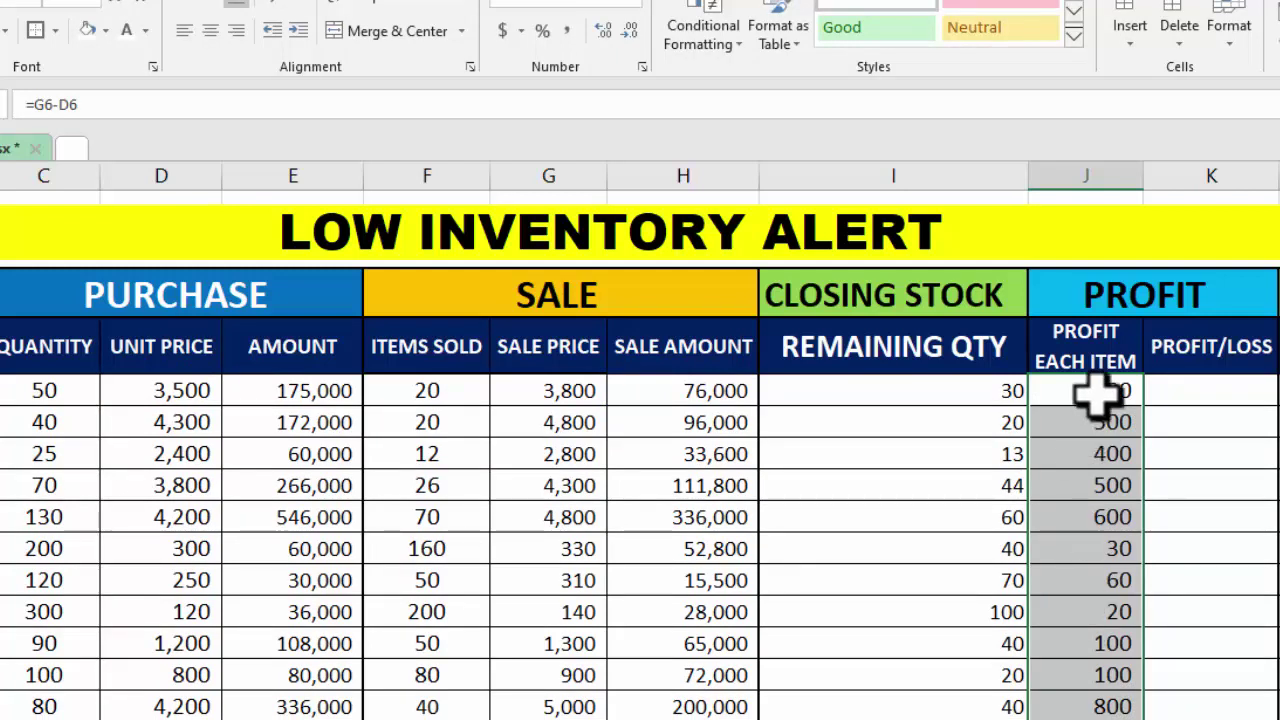
- Enter =F6*J6 in K6 and fill it down the Profit/Loss column (6,000, 10,000, 4,800…)
{"action": "left_click", "coordinate": [1192, 398]}
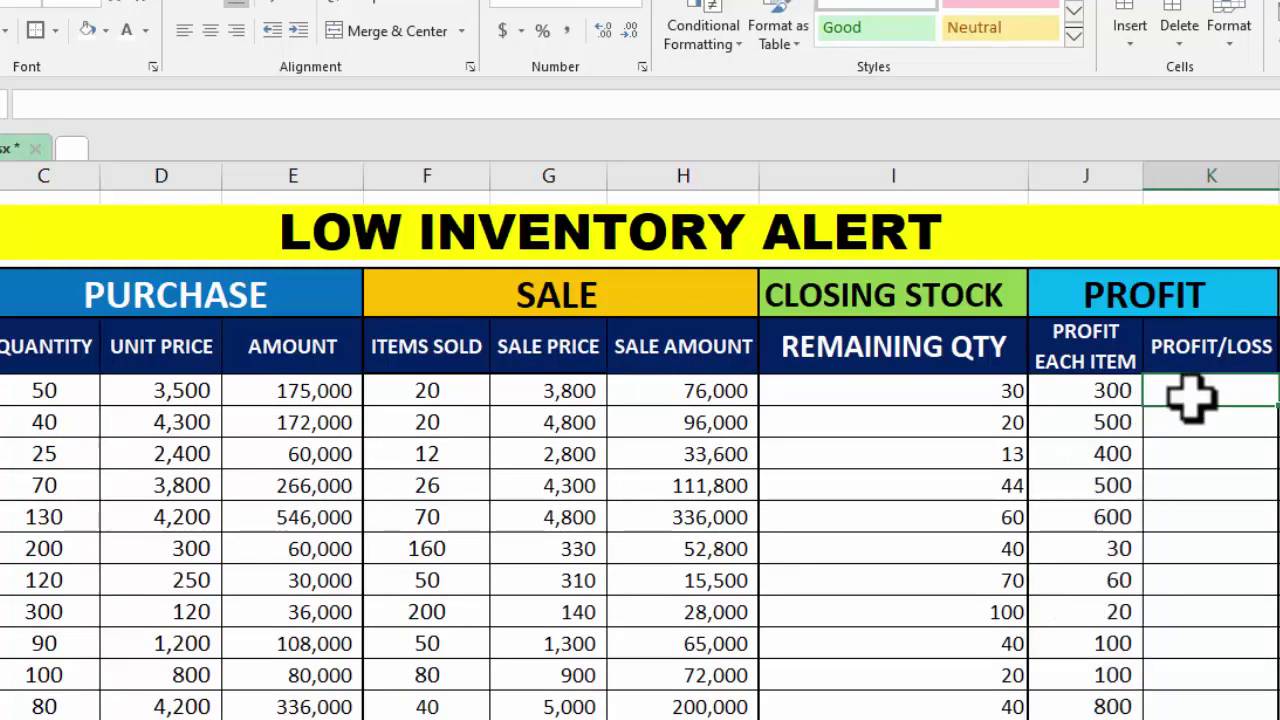
{"action": "type", "text": "="}
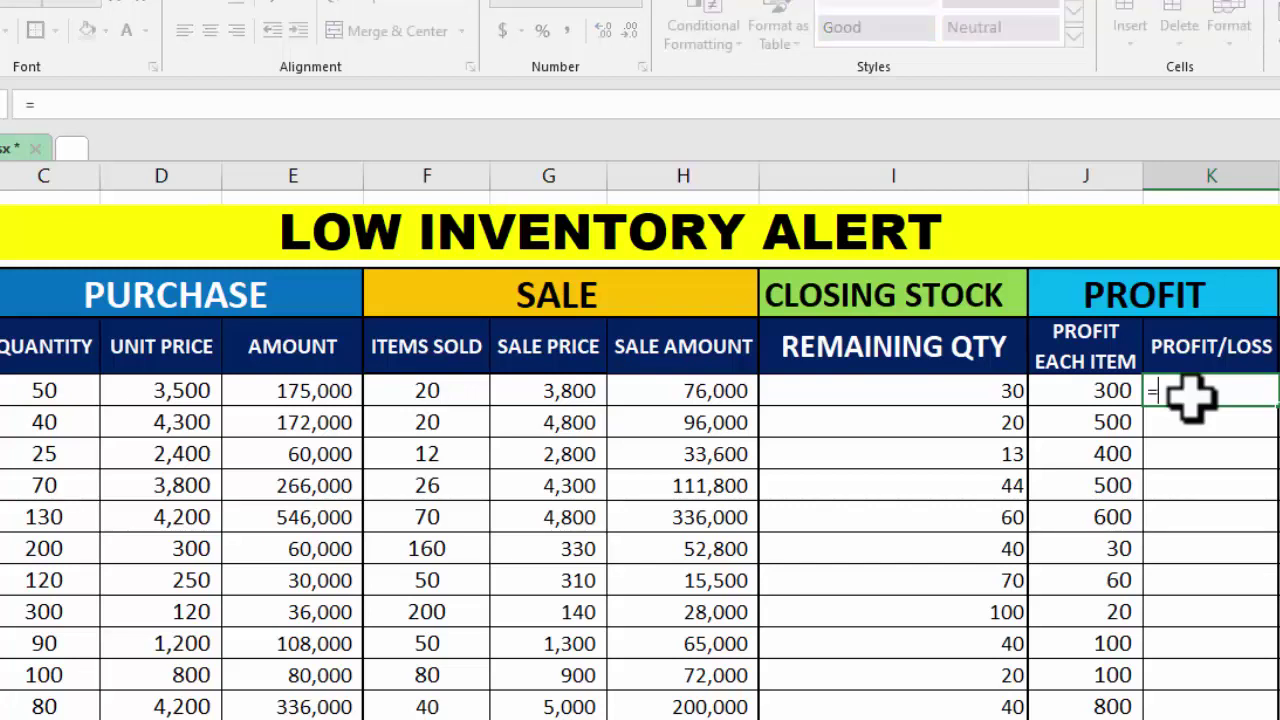
{"action": "left_click", "coordinate": [326, 361]}
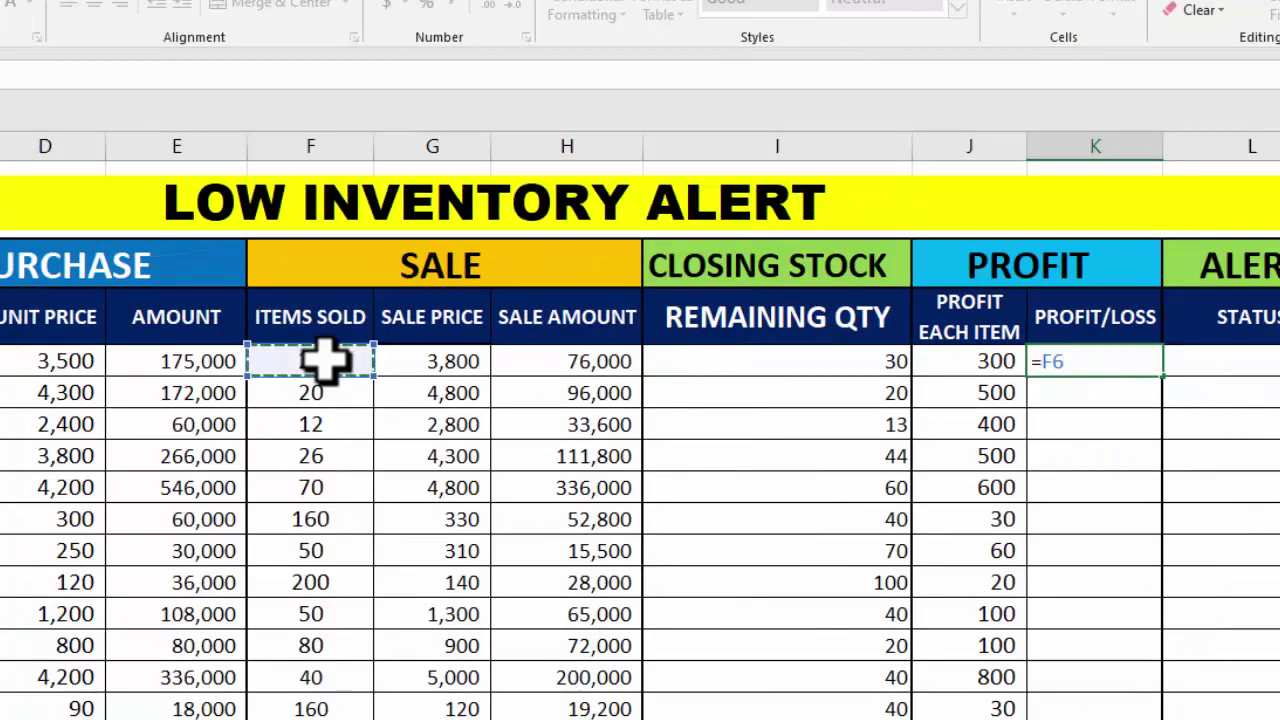
{"action": "type", "text": "*"}
{"action": "left_click", "coordinate": [968, 366]}
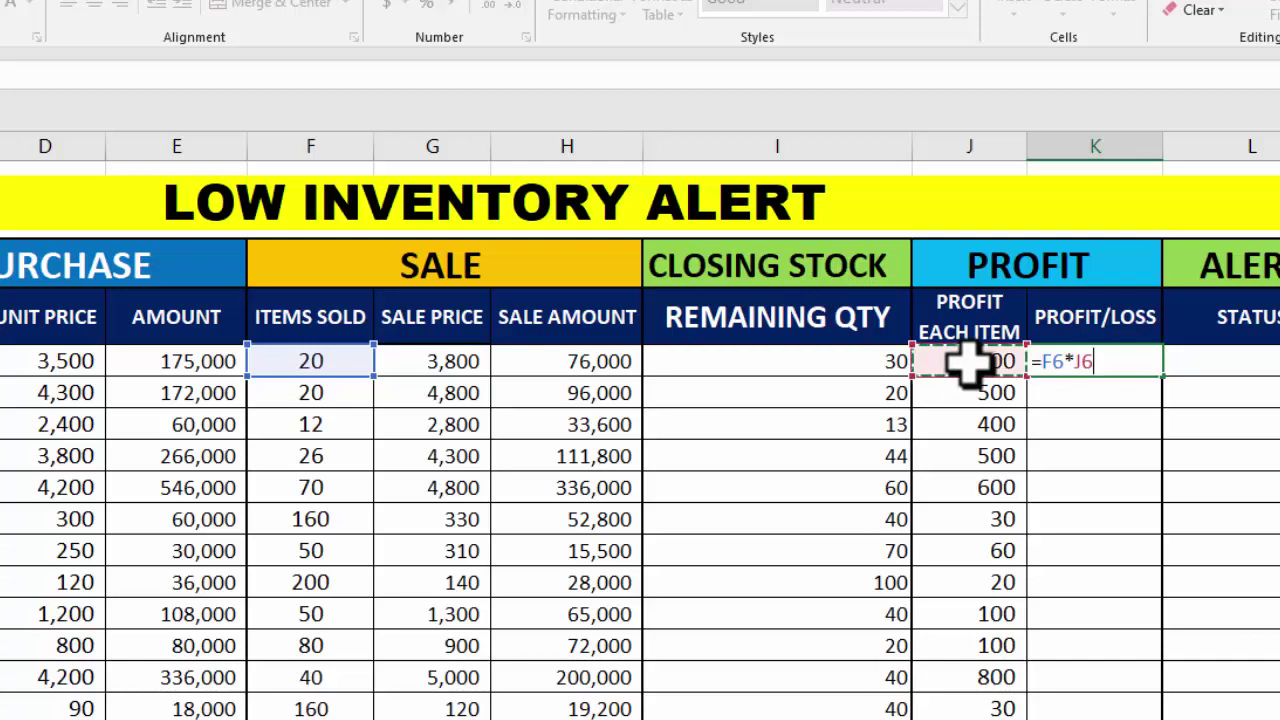
{"action": "key", "text": "Return"}
{"action": "left_click", "coordinate": [1095, 361]}
{"action": "double_click", "coordinate": [1160, 376]}
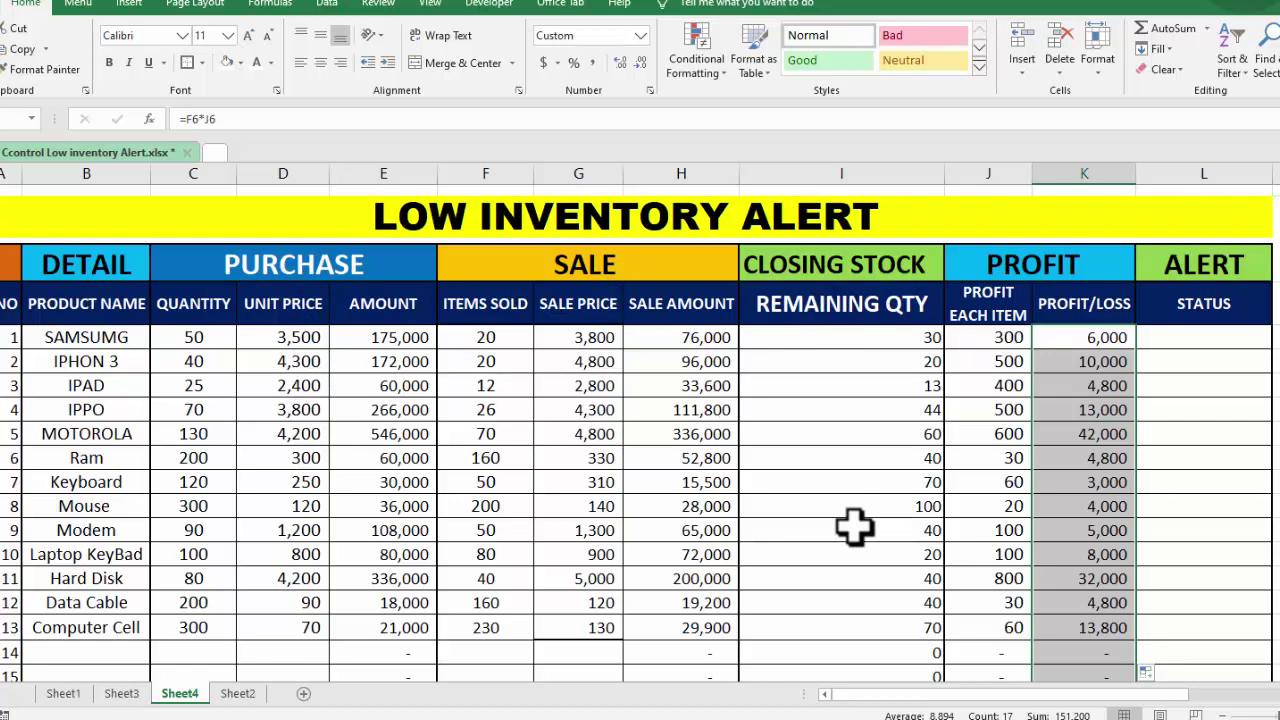
{"action": "left_click", "coordinate": [1180, 340]}
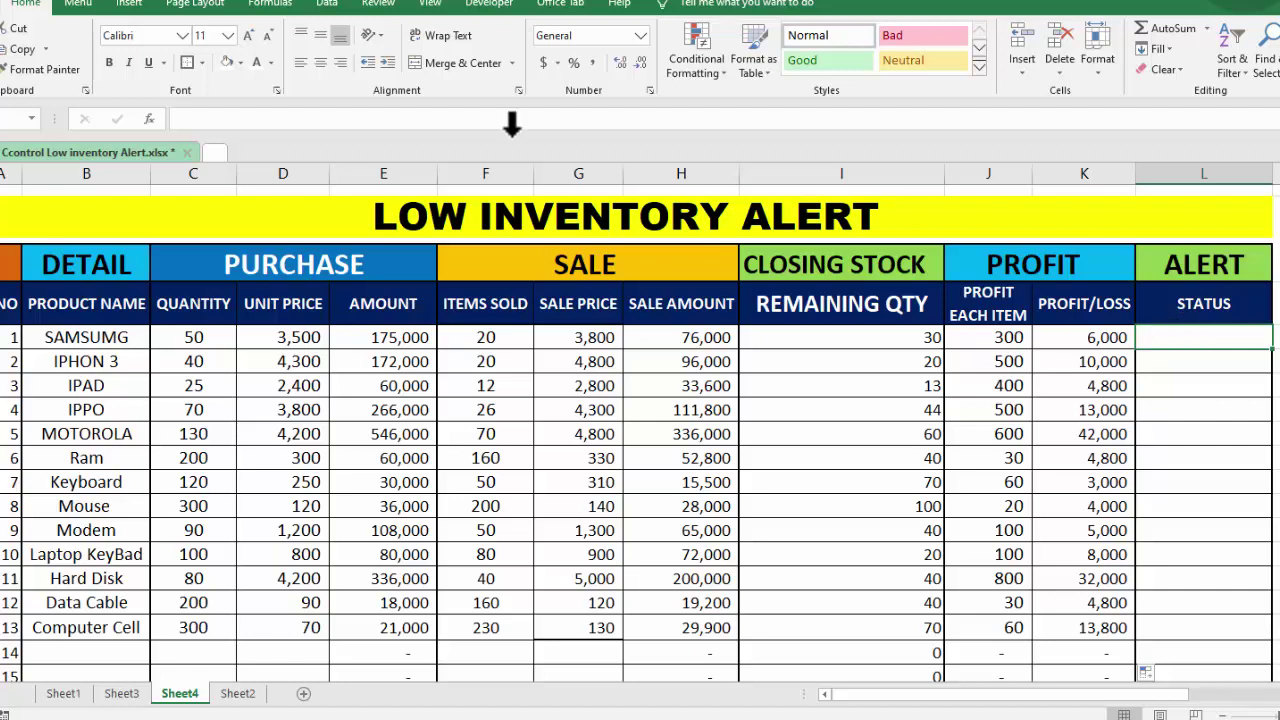
- Enter =IF(I6<20,"REORDER","AVAILABLE") in L6 so it shows AVAILABLE
{"action": "left_click", "coordinate": [247, 36]}
{"action": "left_click", "coordinate": [247, 36]}
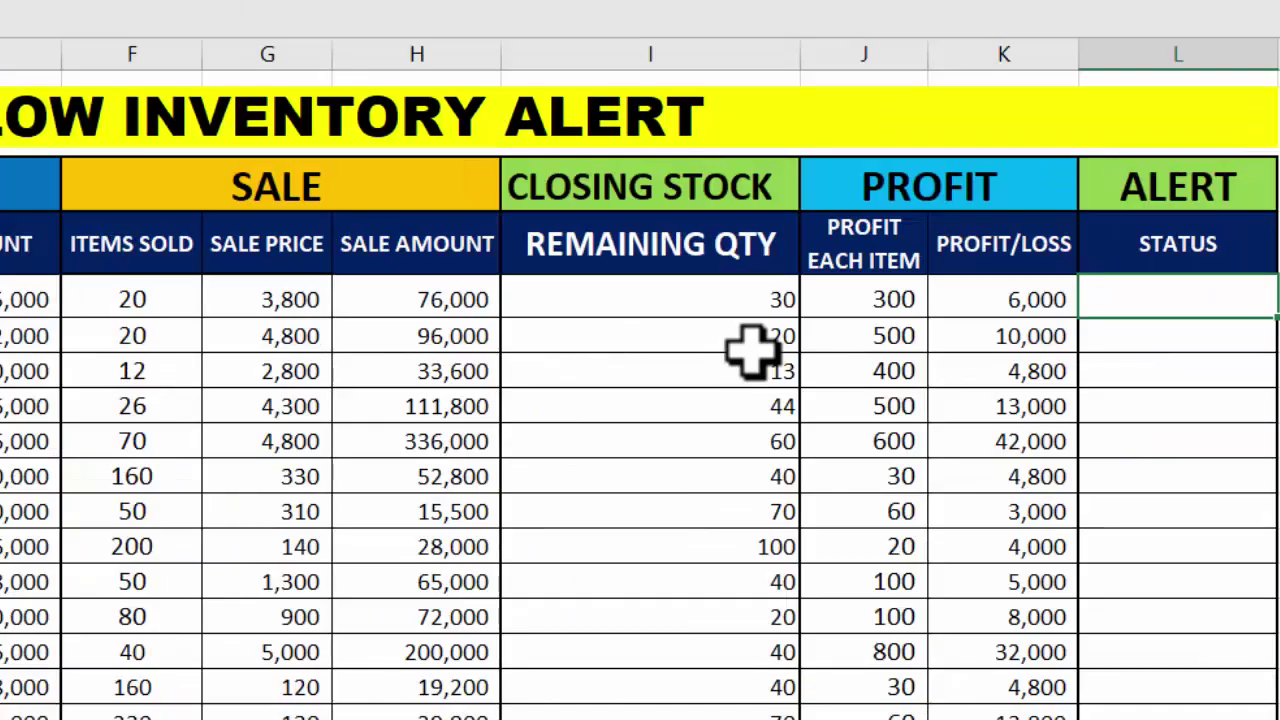
{"action": "left_click", "coordinate": [748, 340]}
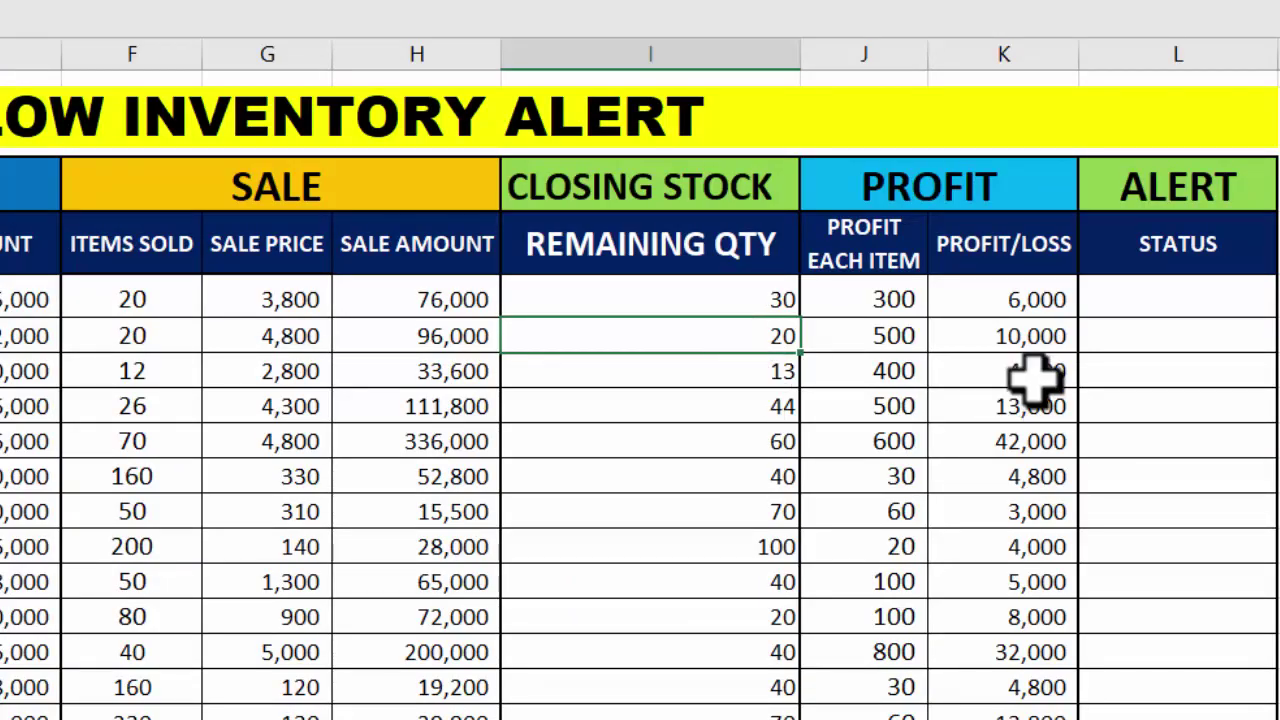
{"action": "left_click", "coordinate": [1160, 305]}
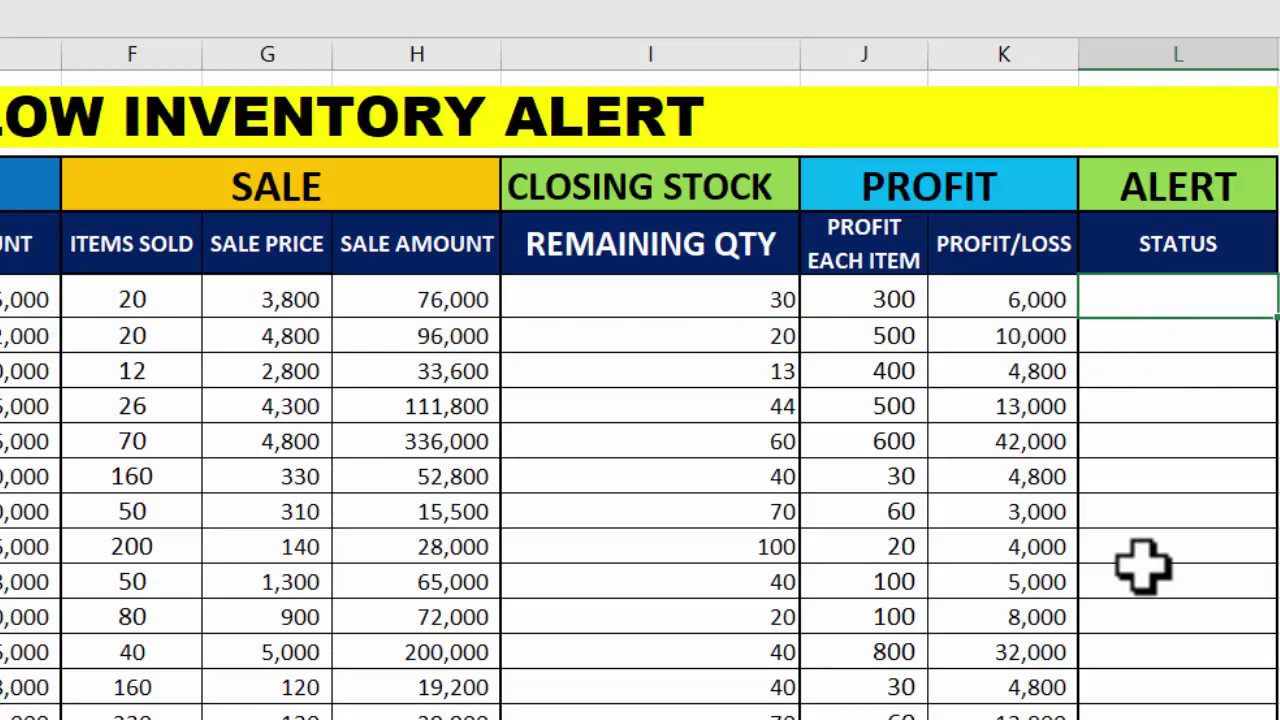
{"action": "type", "text": "=IF"}
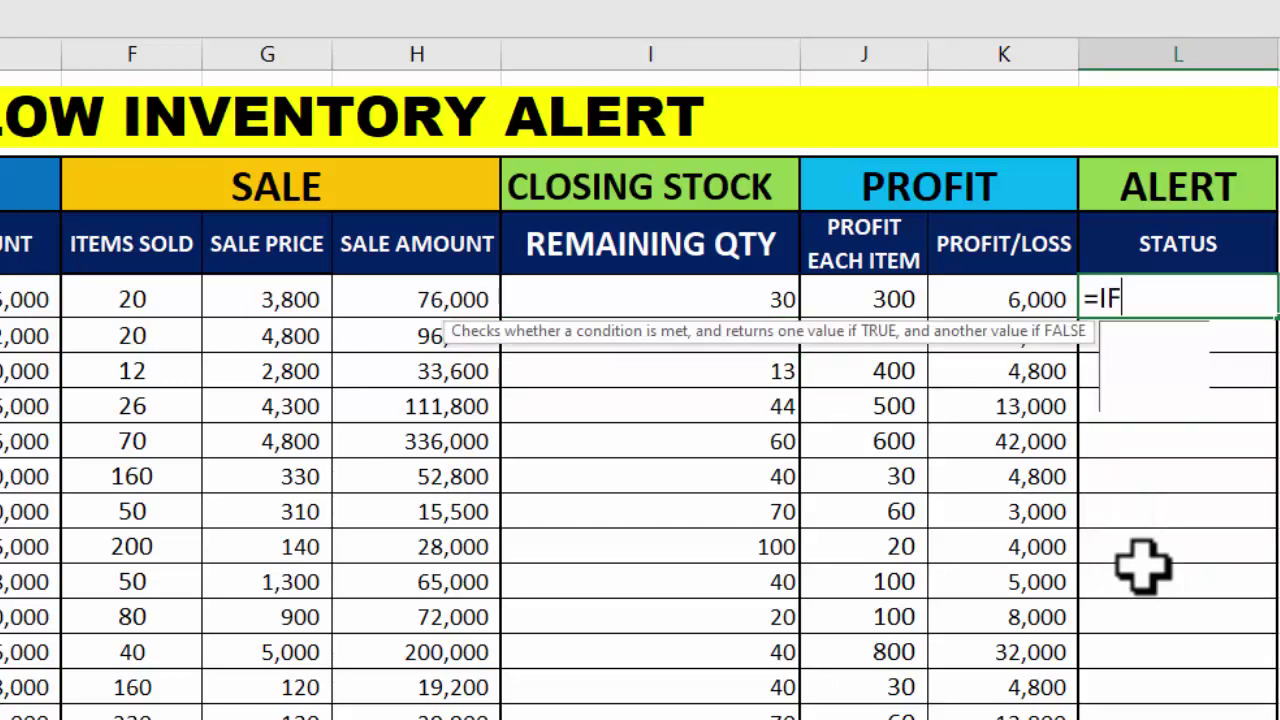
{"action": "type", "text": "("}
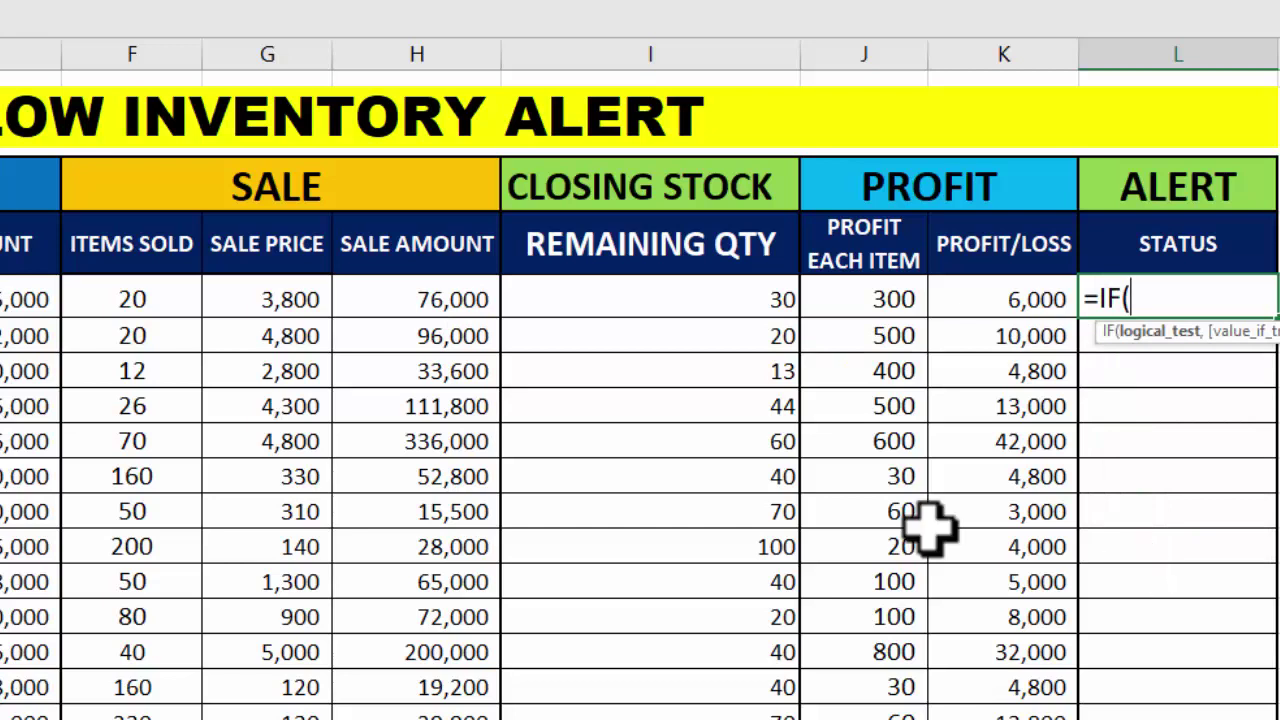
{"action": "left_click", "coordinate": [733, 299]}
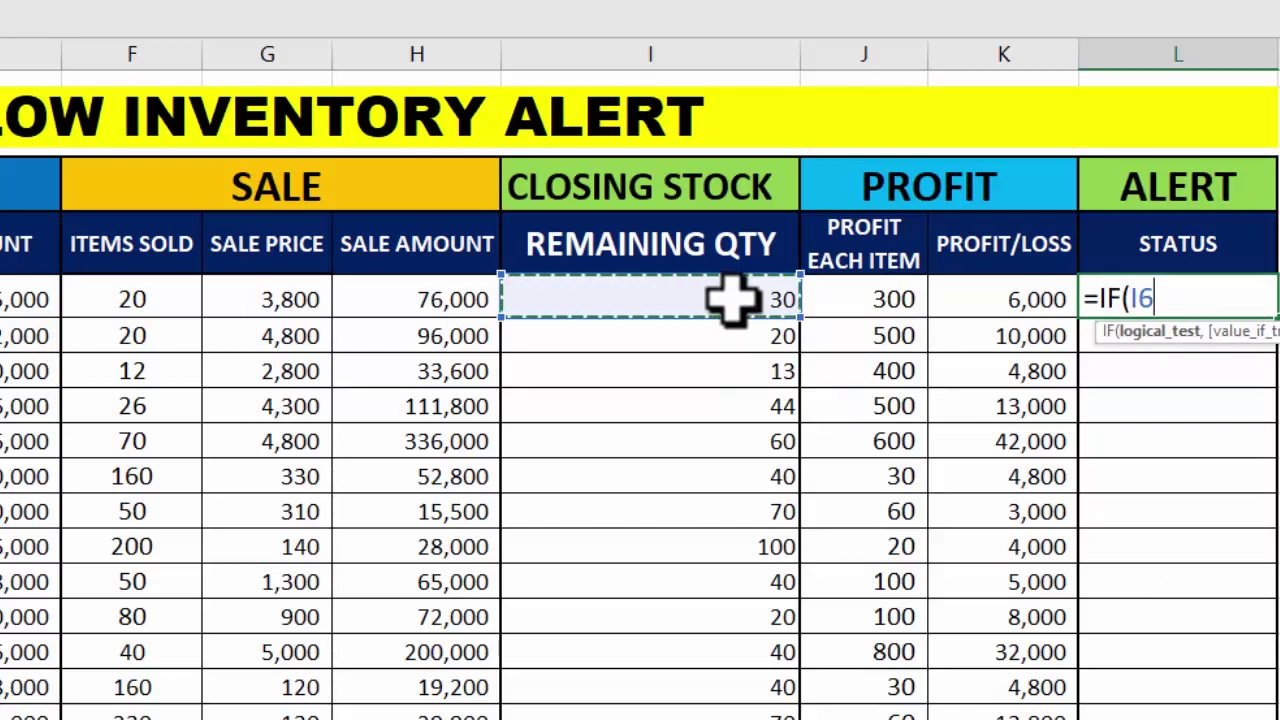
{"action": "type", "text": "<20"}
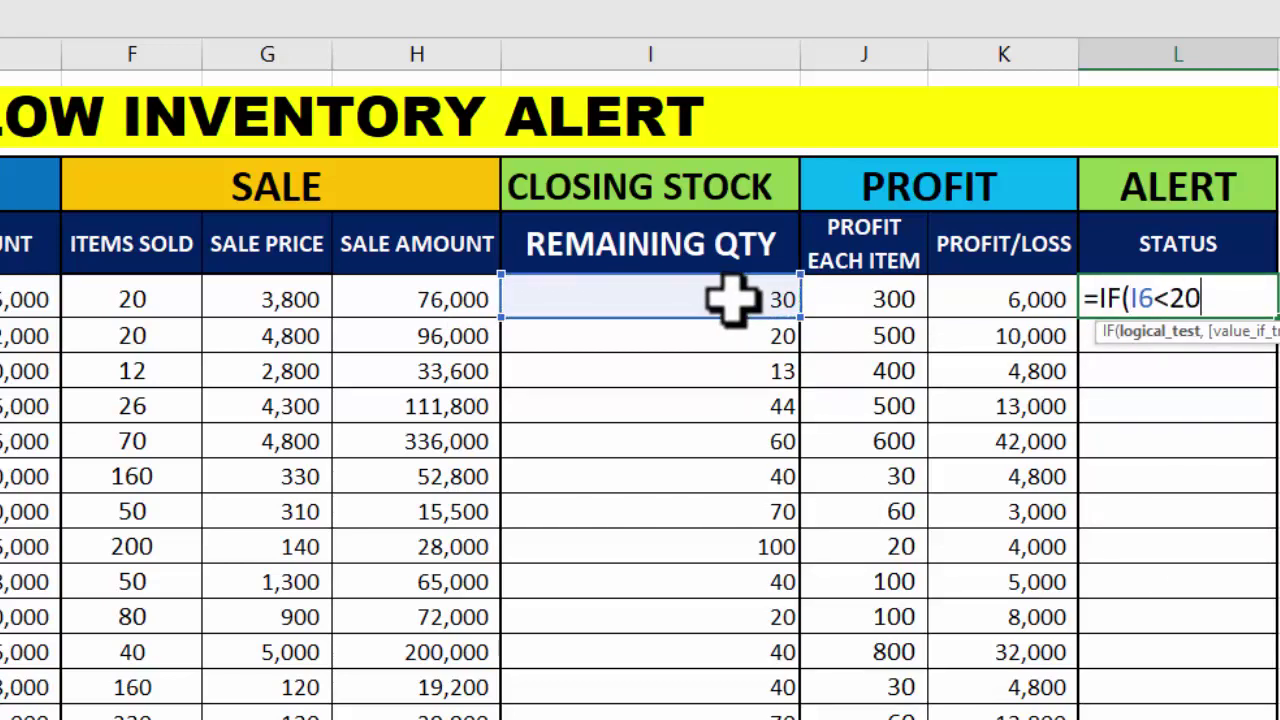
{"action": "type", "text": ","}
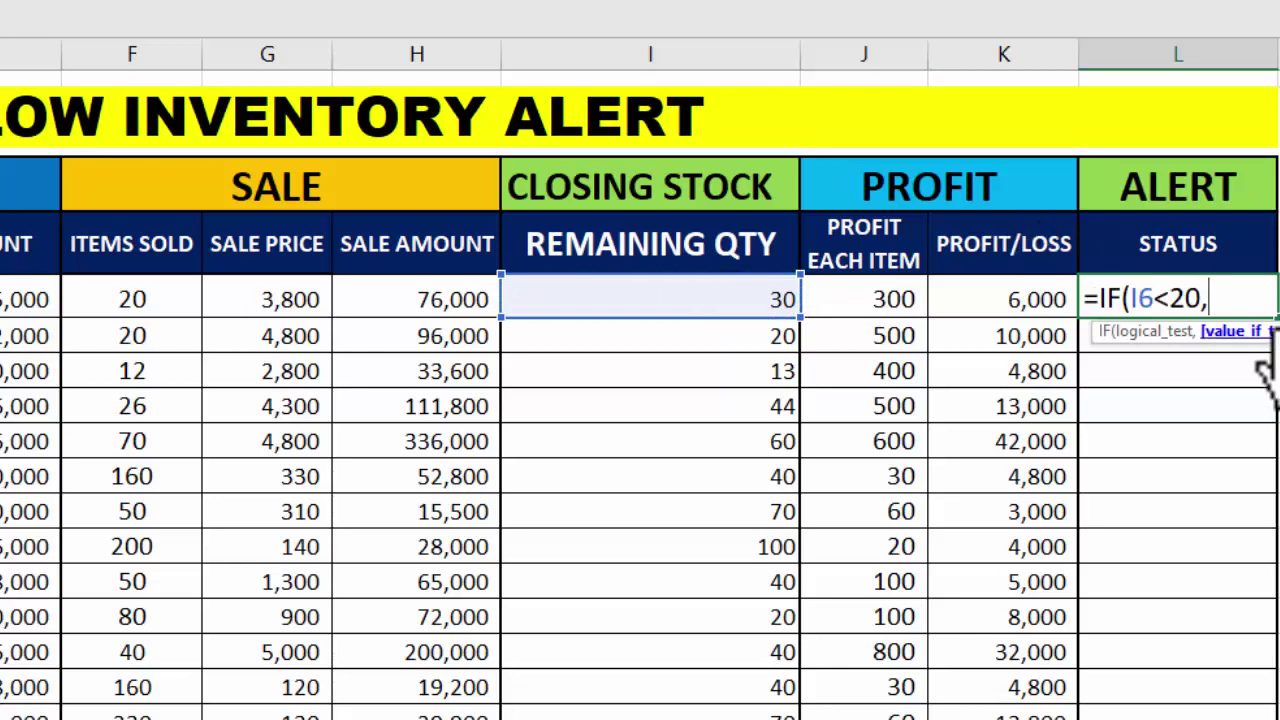
{"action": "type", "text": "\""}
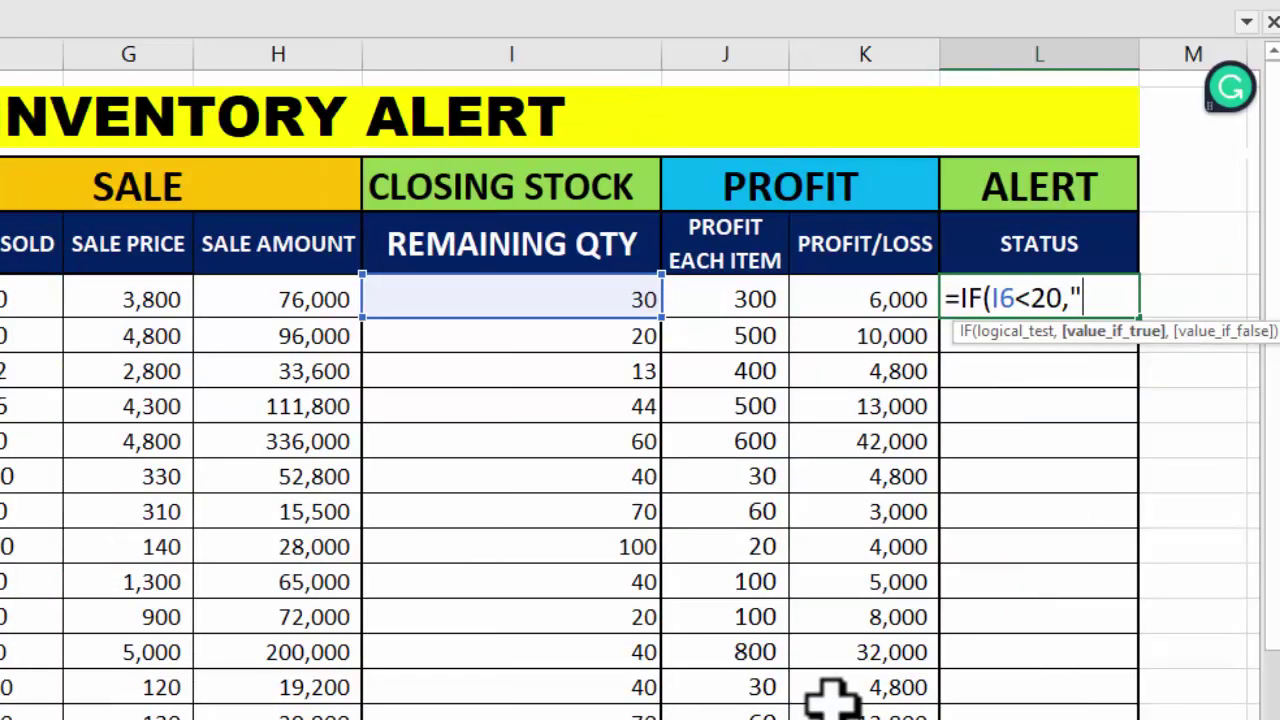
{"action": "type", "text": "RE"}
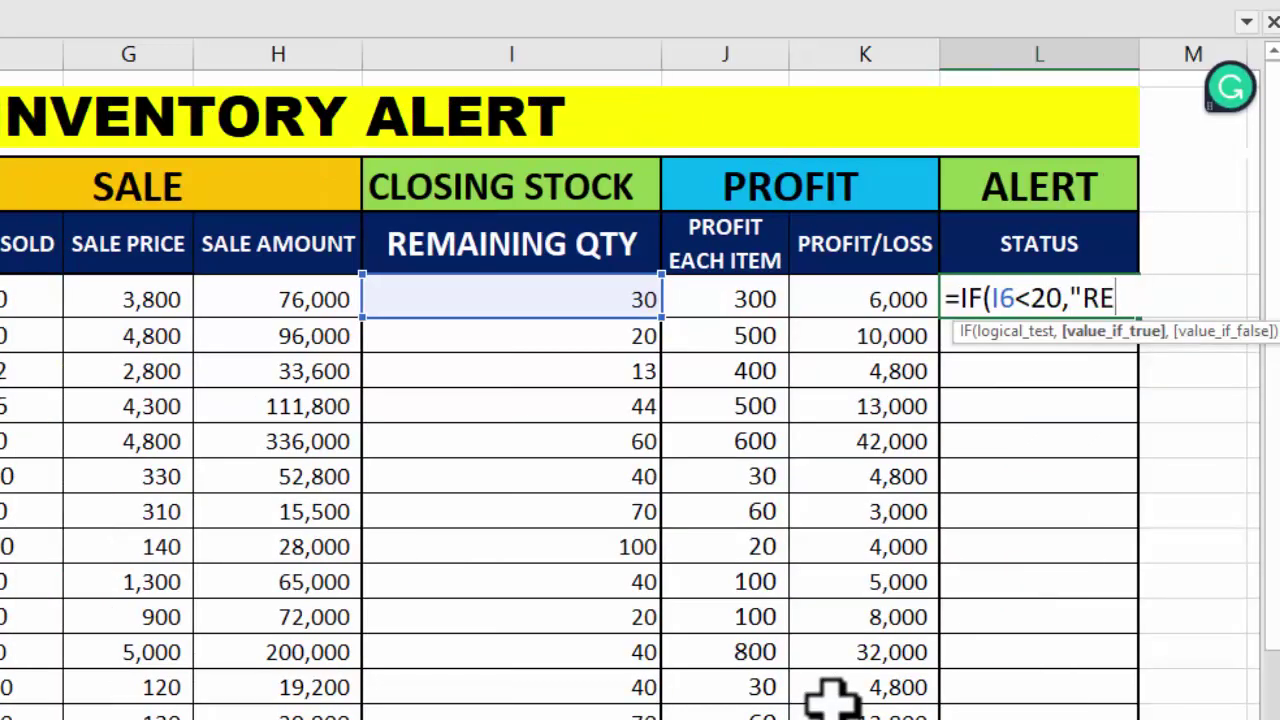
{"action": "type", "text": "ORDER\","}
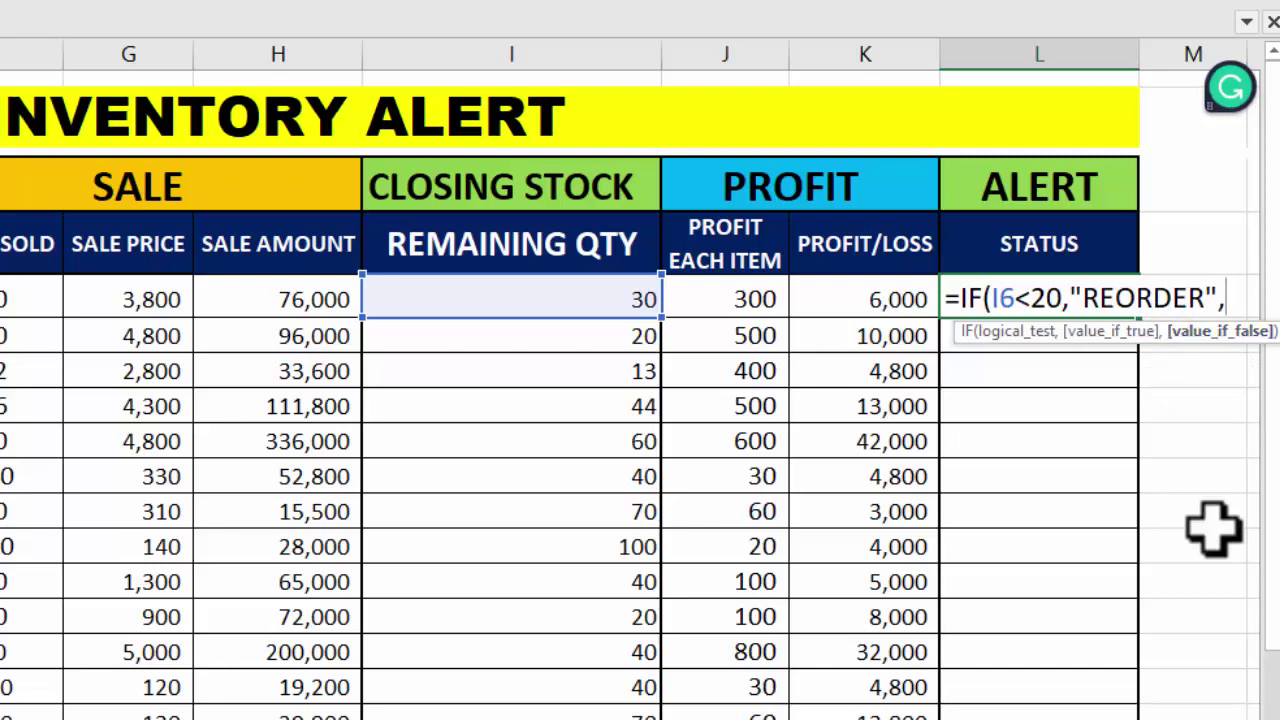
{"action": "type", "text": "A"}
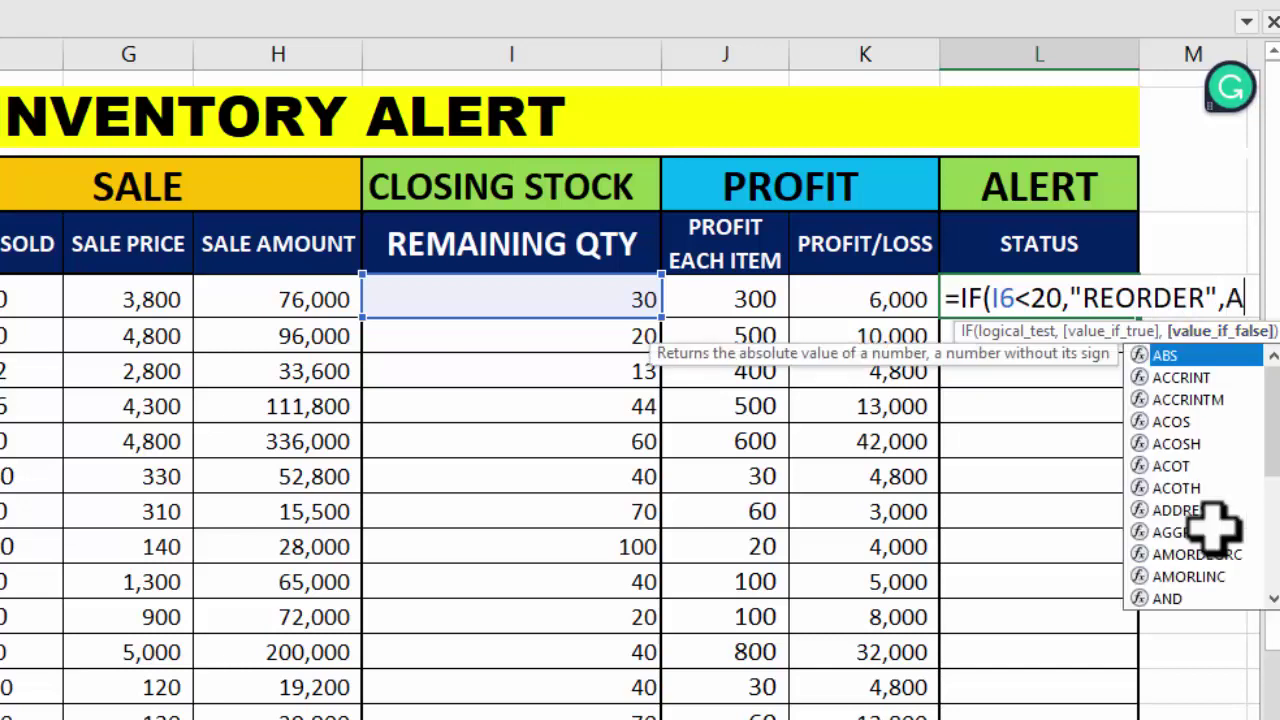
{"action": "key", "text": "BackSpace"}
{"action": "type", "text": "\""}
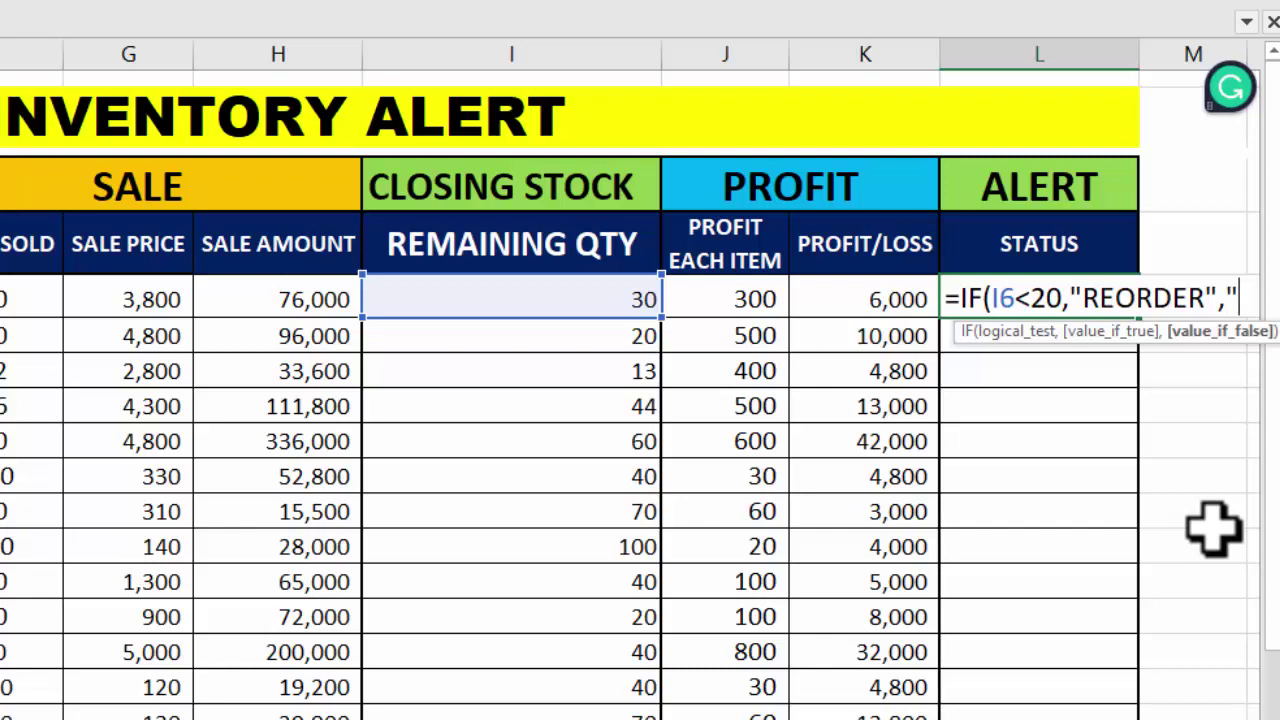
{"action": "type", "text": "AVAILABLE\""}
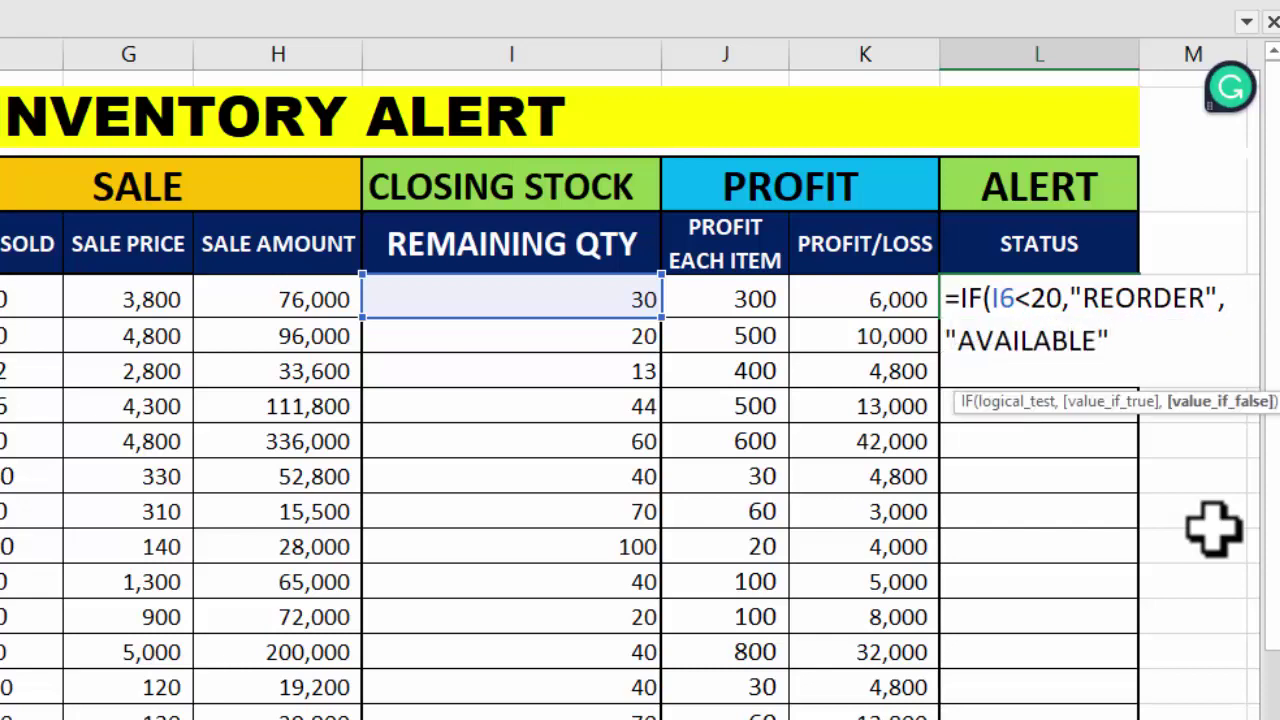
{"action": "type", "text": ")"}
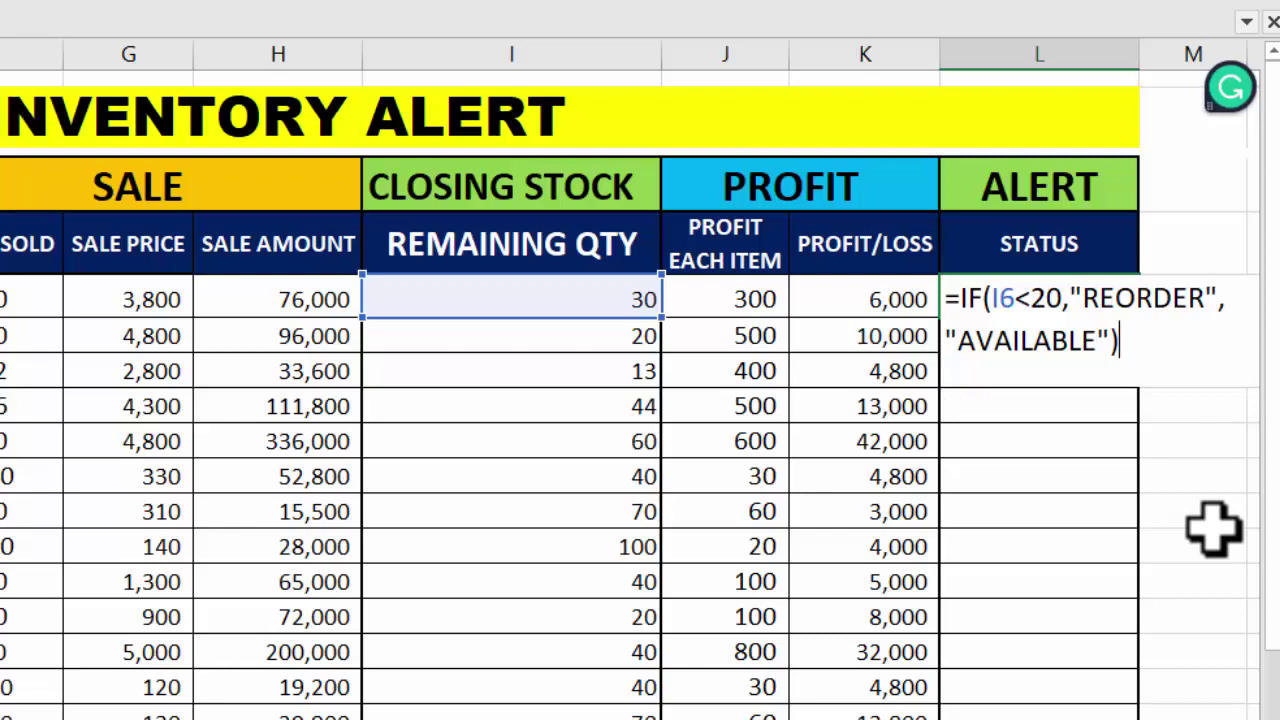
{"action": "key", "text": "Return"}
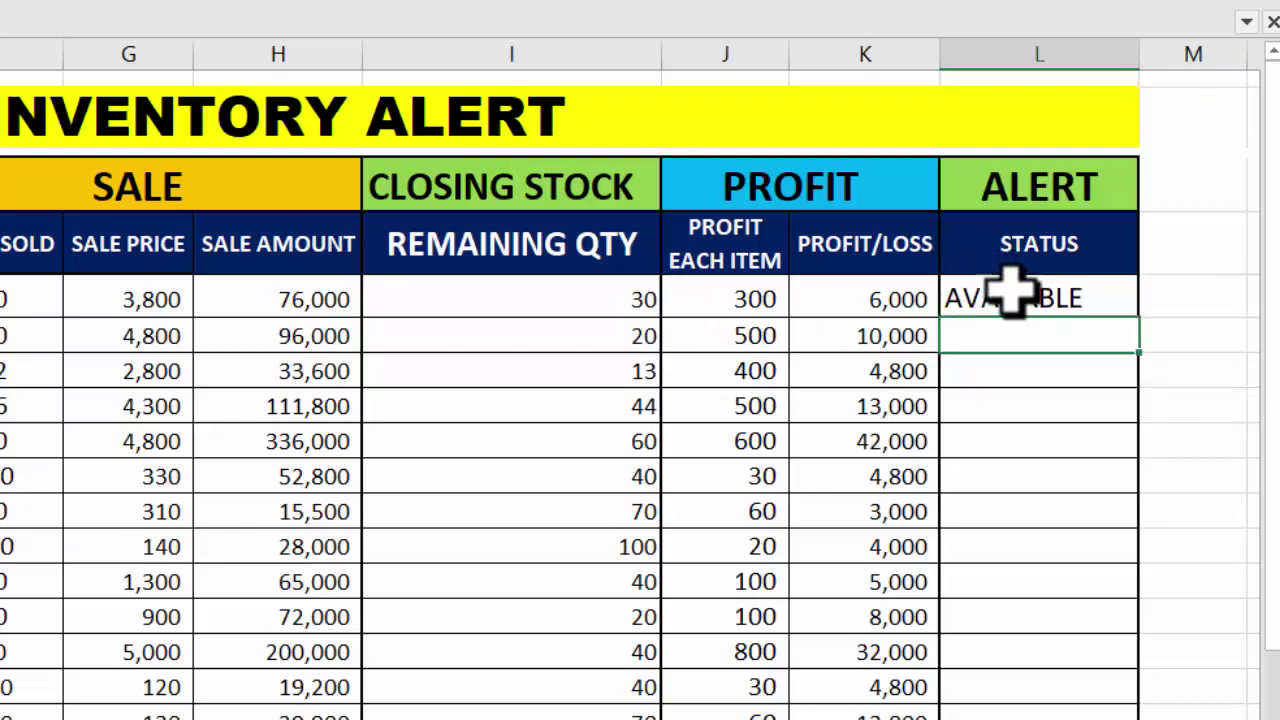
- Fill L6's IF formula down the STATUS column, flagging IPAD (13 left) as REORDER
{"action": "left_click", "coordinate": [1040, 303]}
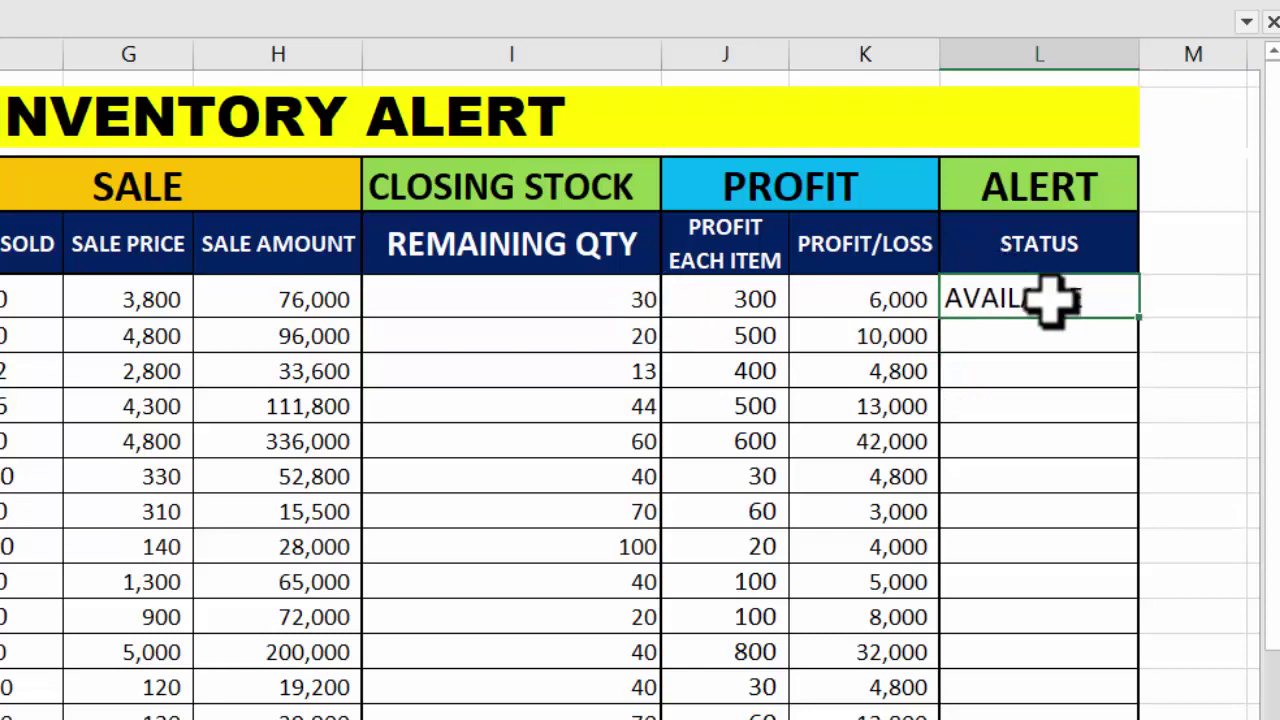
{"action": "double_click", "coordinate": [1146, 327]}
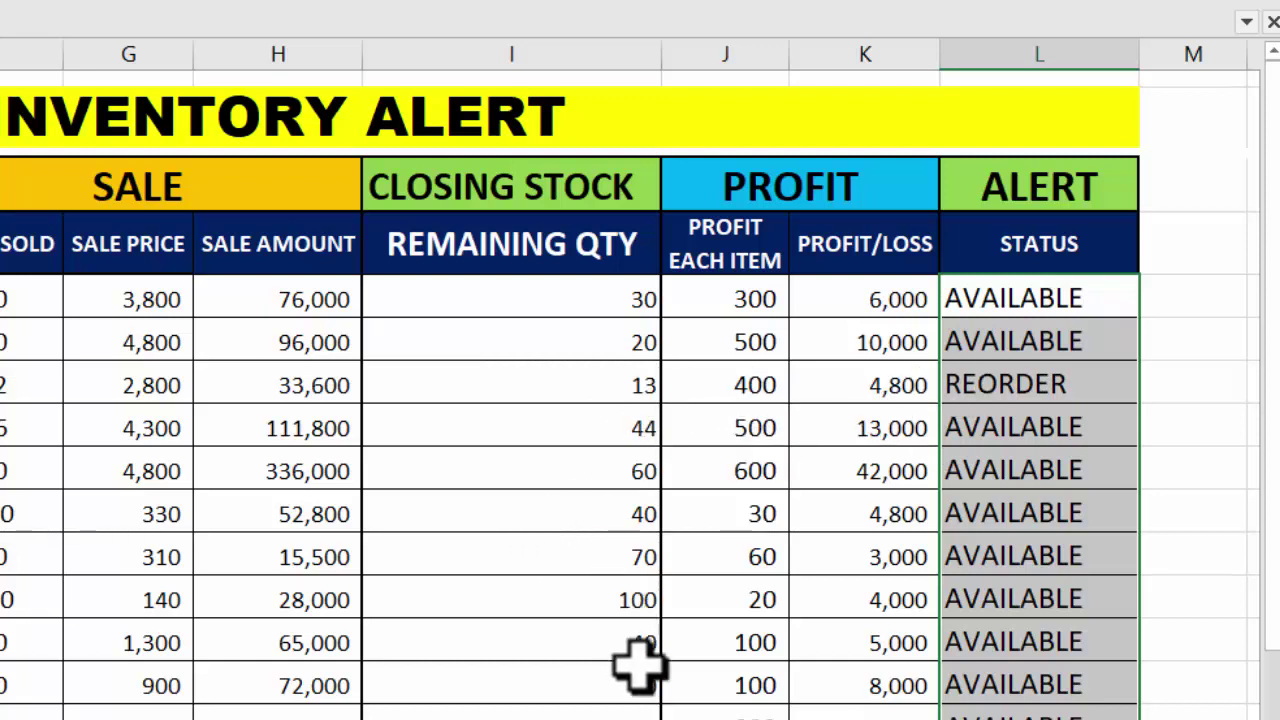
{"action": "scroll", "coordinate": [1268, 275], "scroll_direction": "down", "scroll_amount": 1}
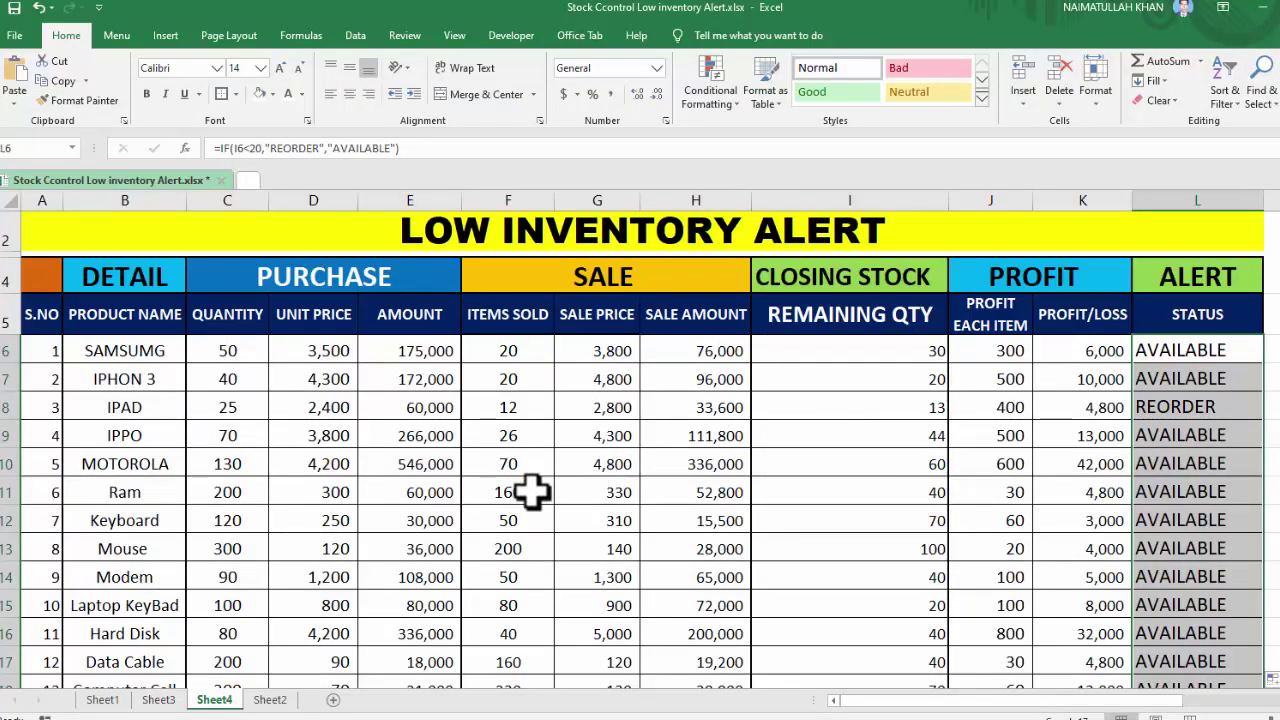
- Change Items Sold to 182 for Ram, 78 for Modem, 65 for Hard Disk, 40 for SAMSUMG
{"action": "left_click", "coordinate": [251, 497]}
{"action": "left_click", "coordinate": [500, 492]}
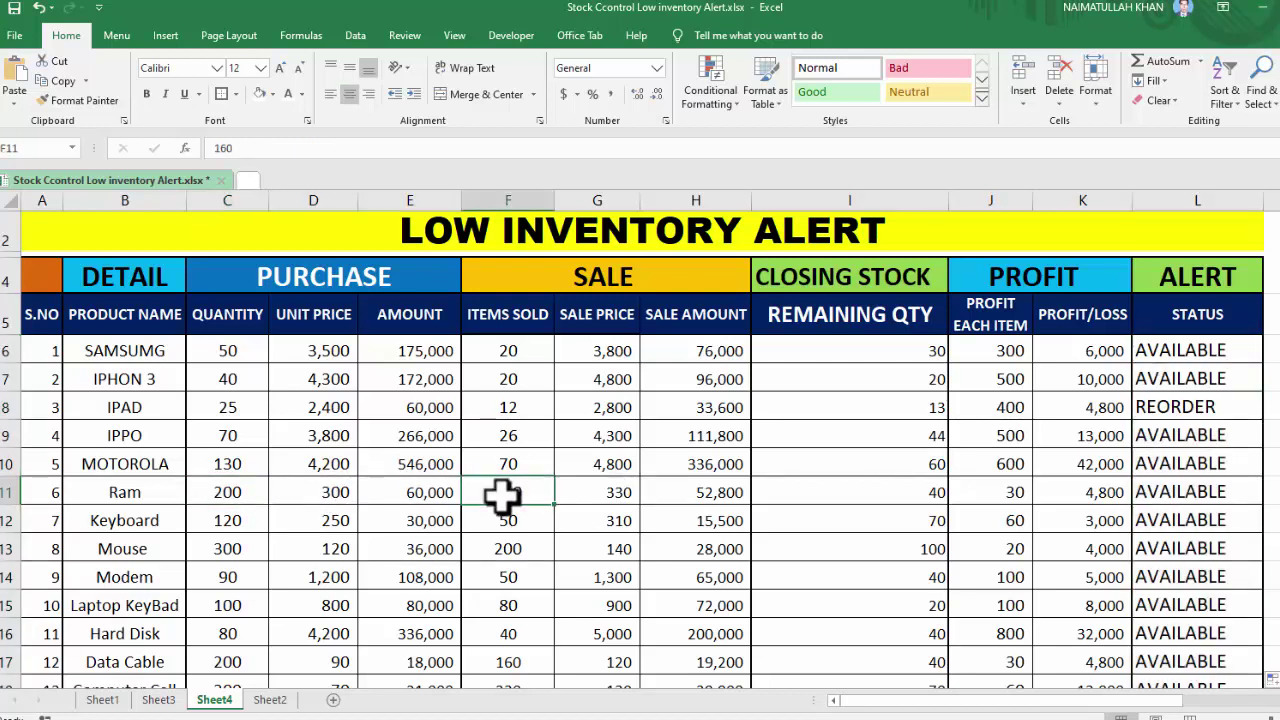
{"action": "type", "text": "182"}
{"action": "key", "text": "Return"}
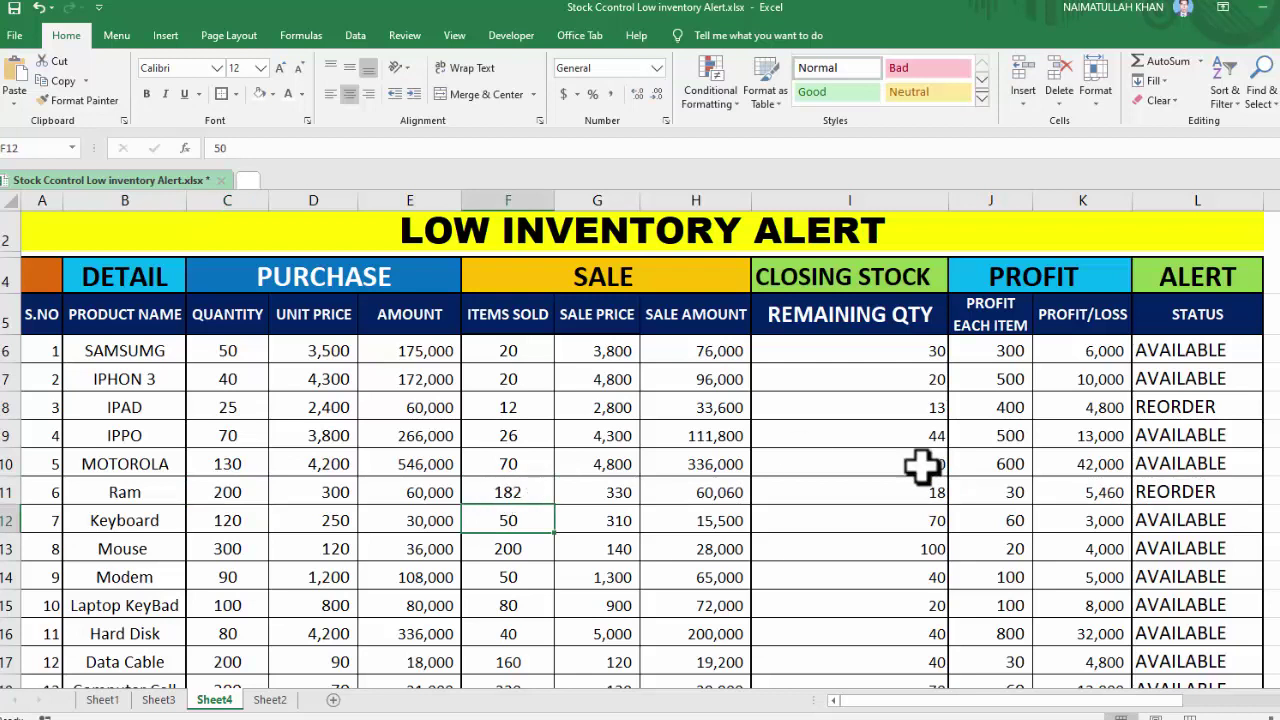
{"action": "left_click", "coordinate": [522, 575]}
{"action": "type", "text": "78"}
{"action": "key", "text": "Return"}
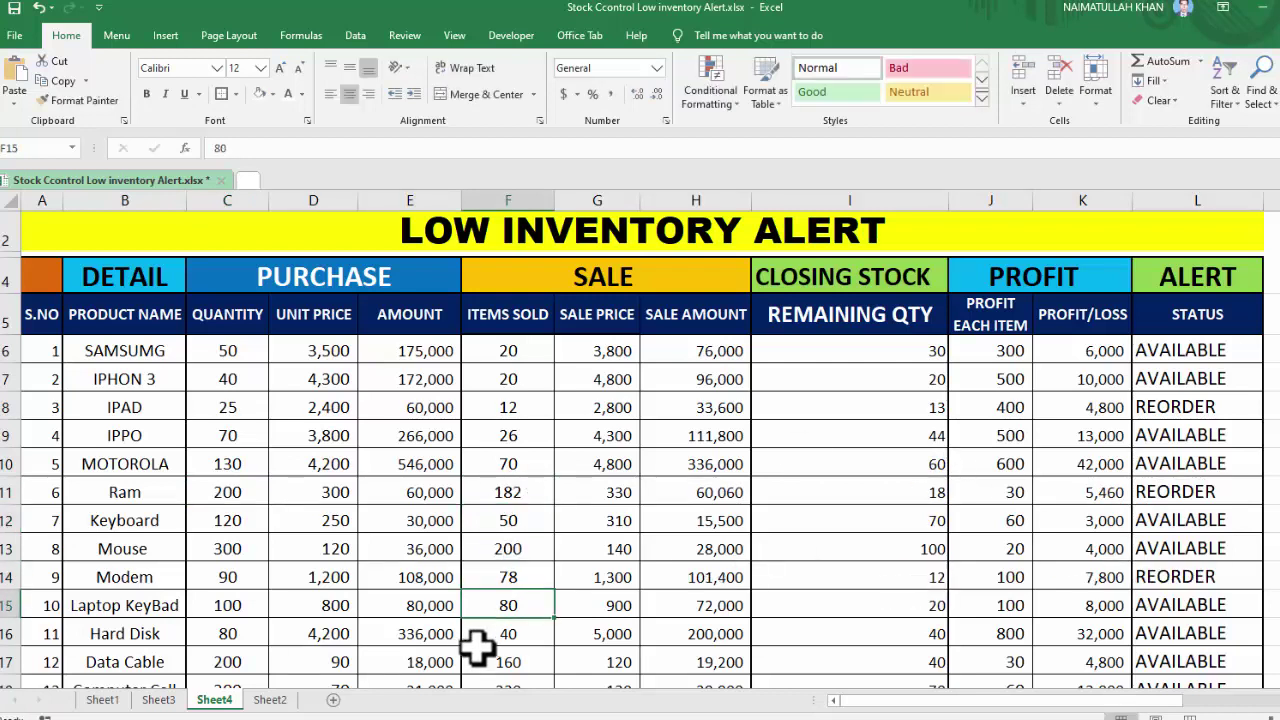
{"action": "left_click", "coordinate": [508, 633]}
{"action": "type", "text": "65"}
{"action": "key", "text": "Return"}
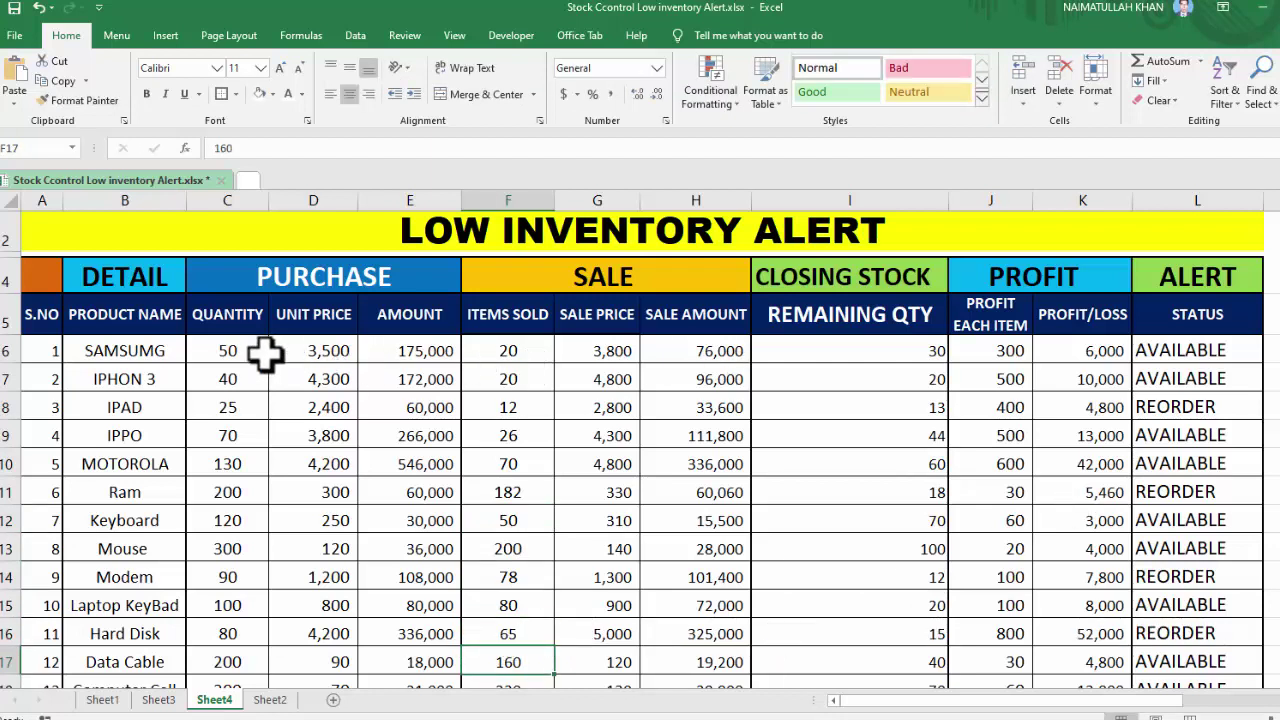
{"action": "left_click", "coordinate": [497, 348]}
{"action": "type", "text": "40"}
{"action": "key", "text": "Return"}
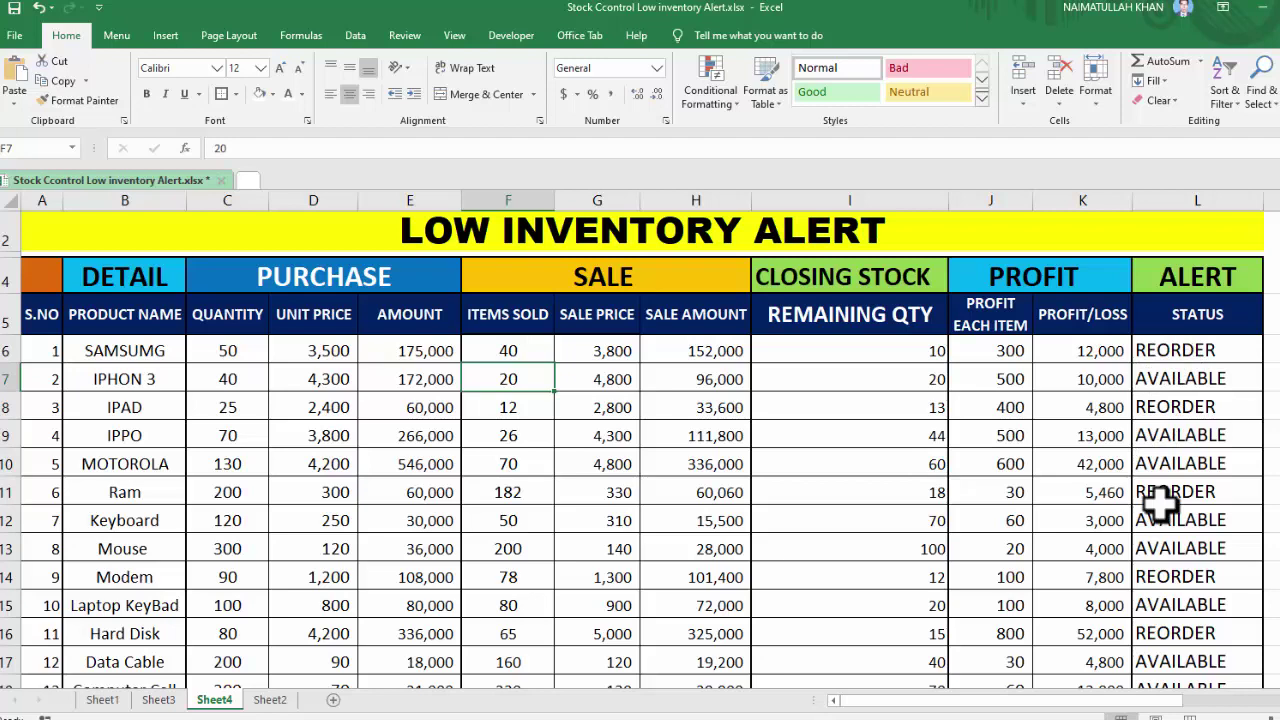
- Select STATUS cells for rows 6–17 and start a Specific Text rule containing REORDER
{"action": "left_click", "coordinate": [1165, 348]}
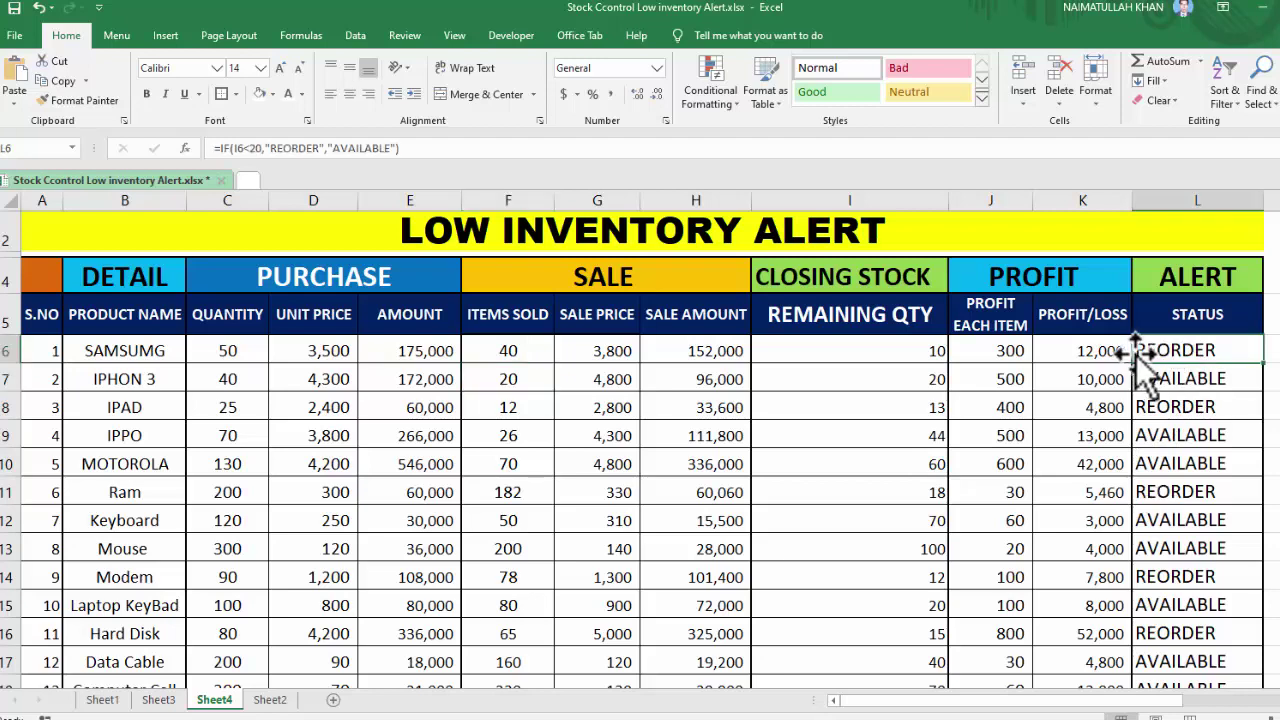
{"action": "left_click_drag", "start_coordinate": [1165, 348], "coordinate": [1175, 665]}
{"action": "left_click", "coordinate": [710, 92]}
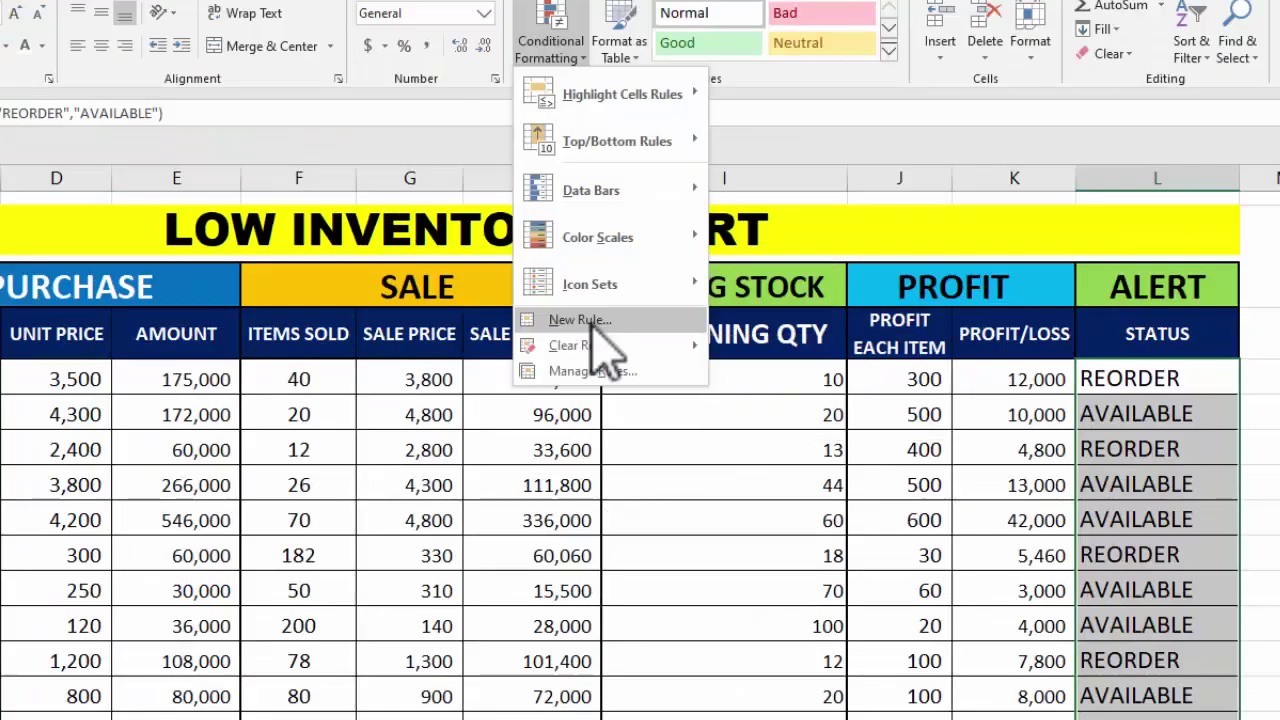
{"action": "left_click", "coordinate": [733, 314]}
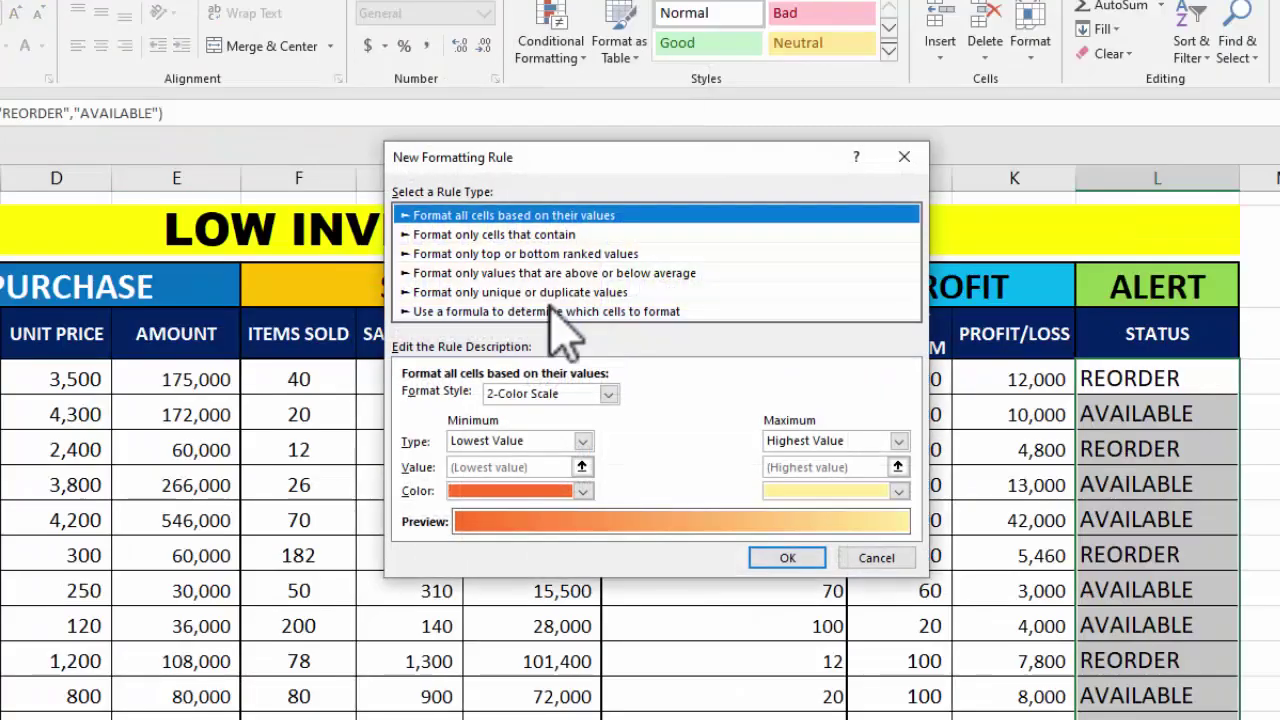
{"action": "left_click", "coordinate": [500, 236]}
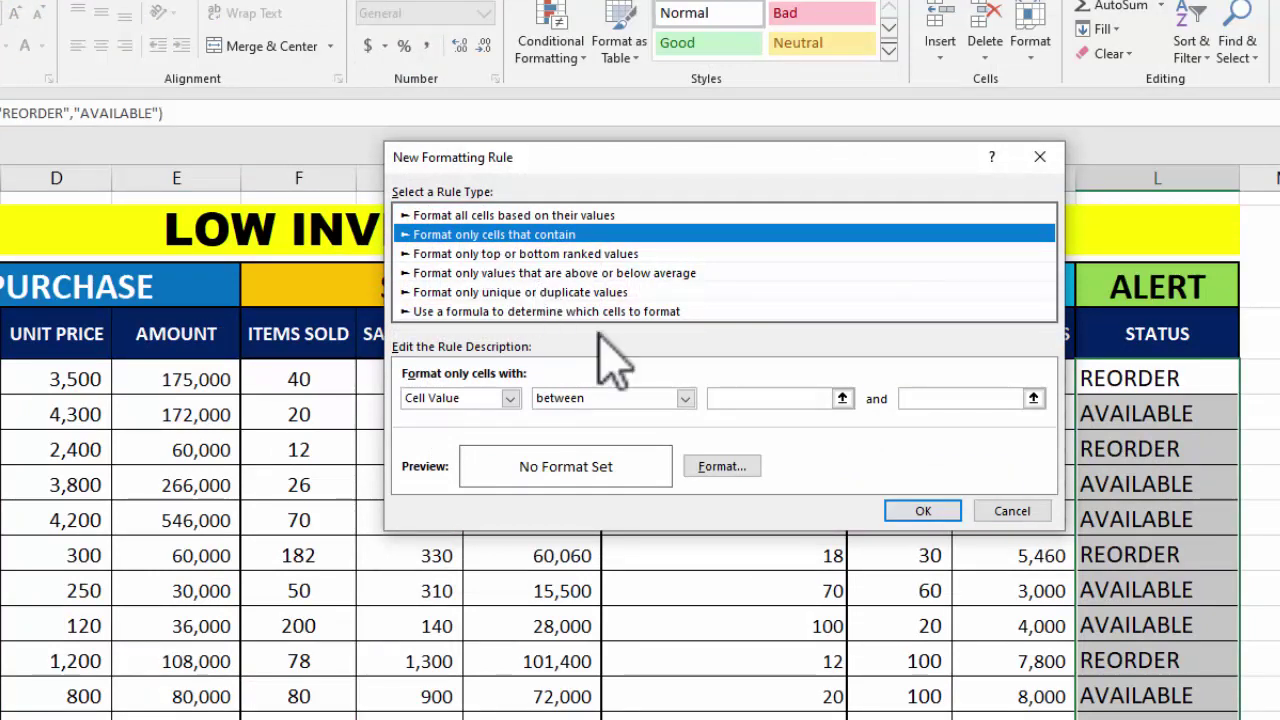
{"action": "left_click", "coordinate": [510, 398]}
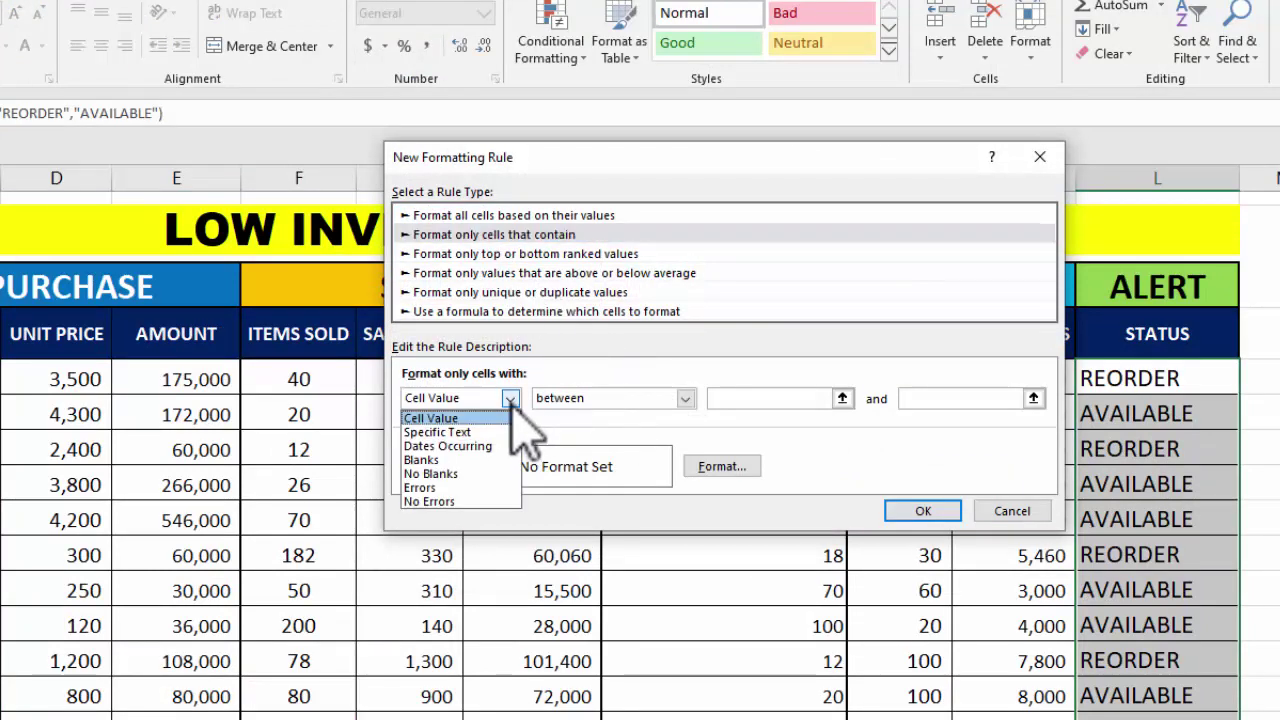
{"action": "left_click", "coordinate": [470, 432]}
{"action": "left_click", "coordinate": [729, 397]}
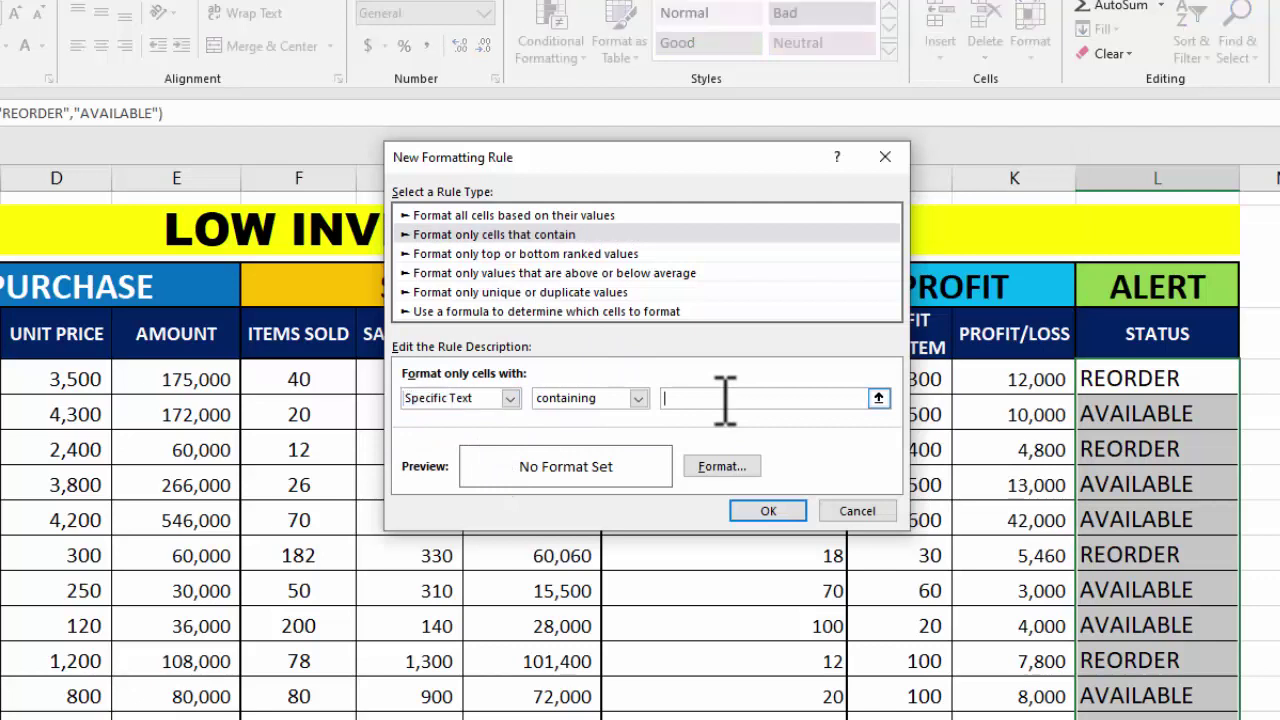
{"action": "type", "text": "REORDER"}
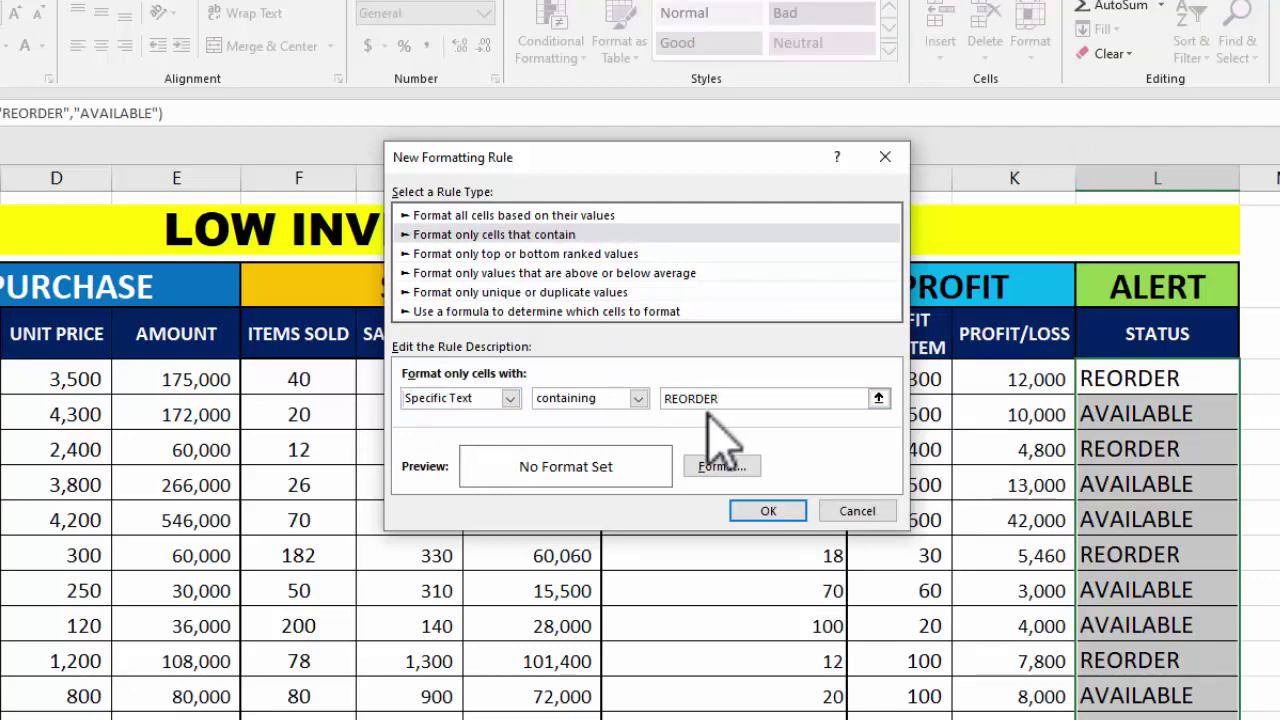
- Format matching cells with a red fill and white text, then apply the rule
{"action": "left_click", "coordinate": [722, 464]}
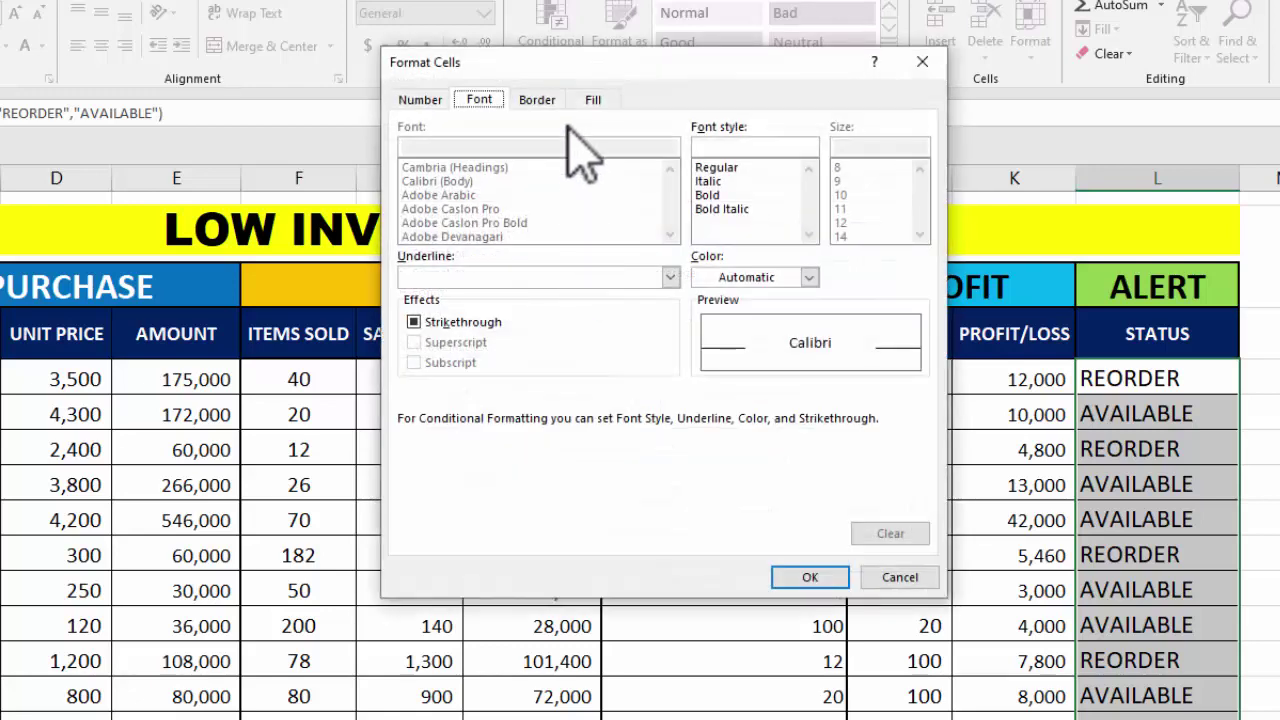
{"action": "left_click", "coordinate": [592, 100]}
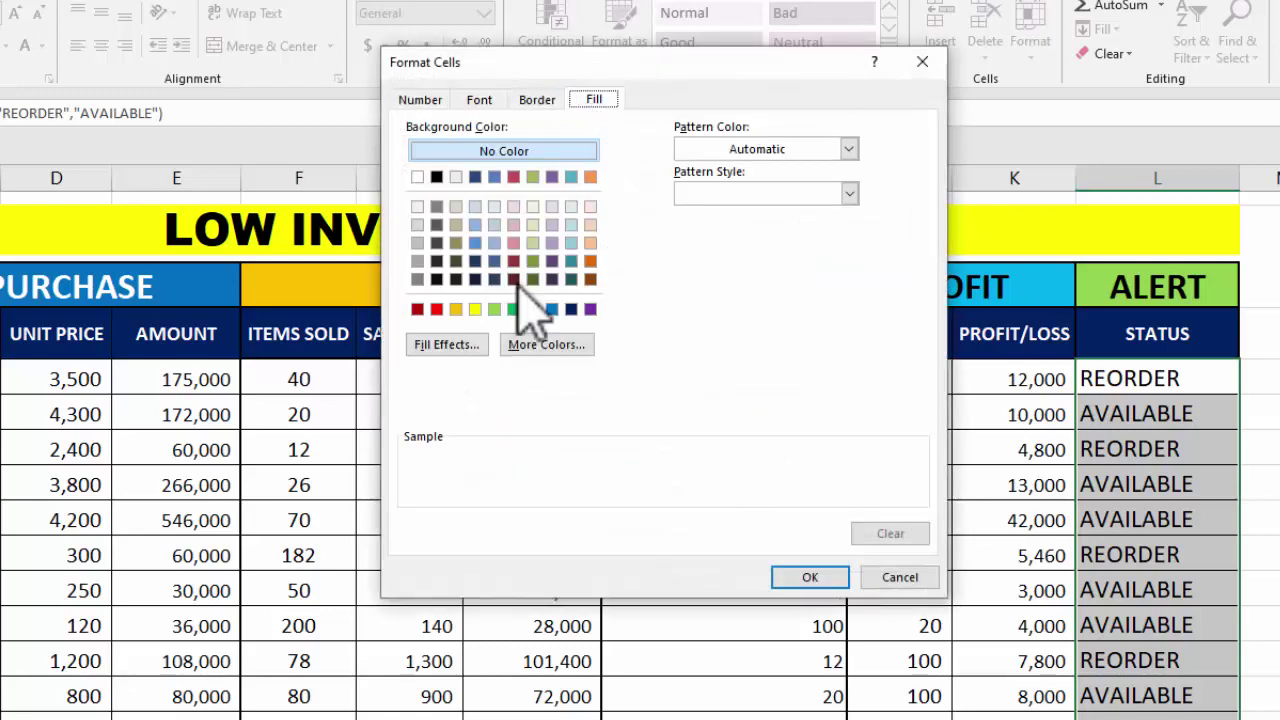
{"action": "left_click", "coordinate": [437, 309]}
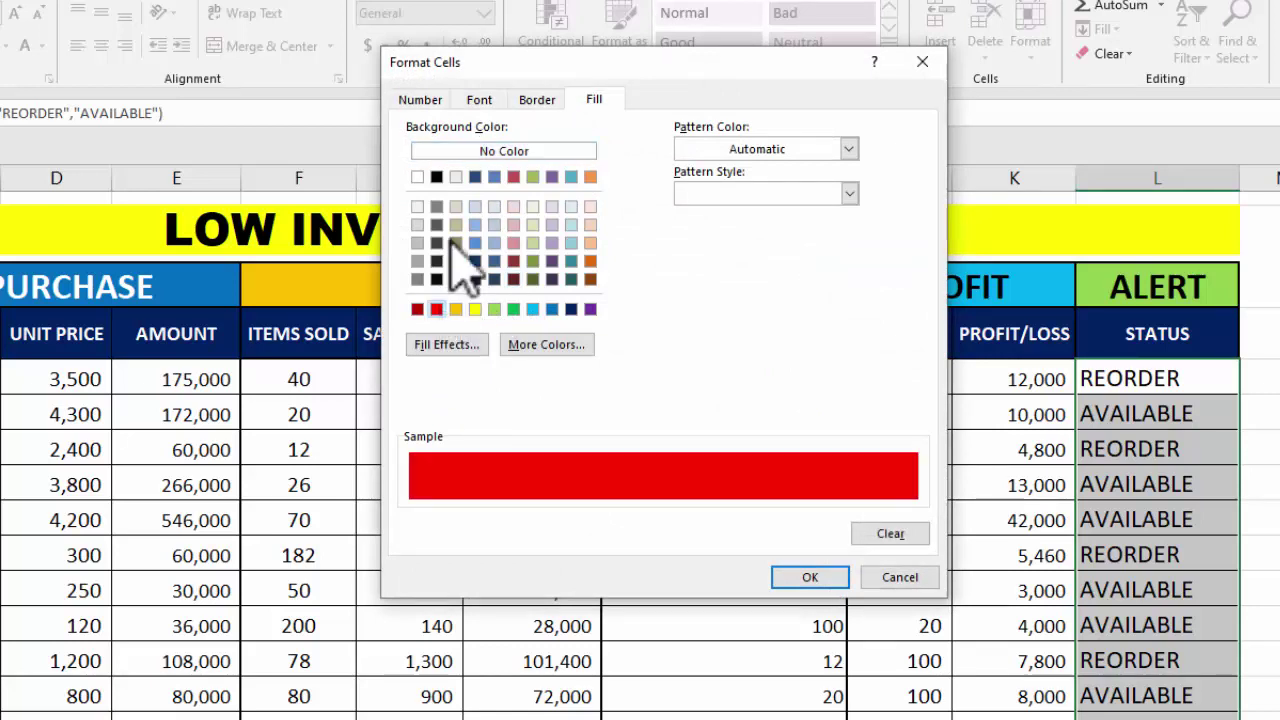
{"action": "left_click", "coordinate": [483, 100]}
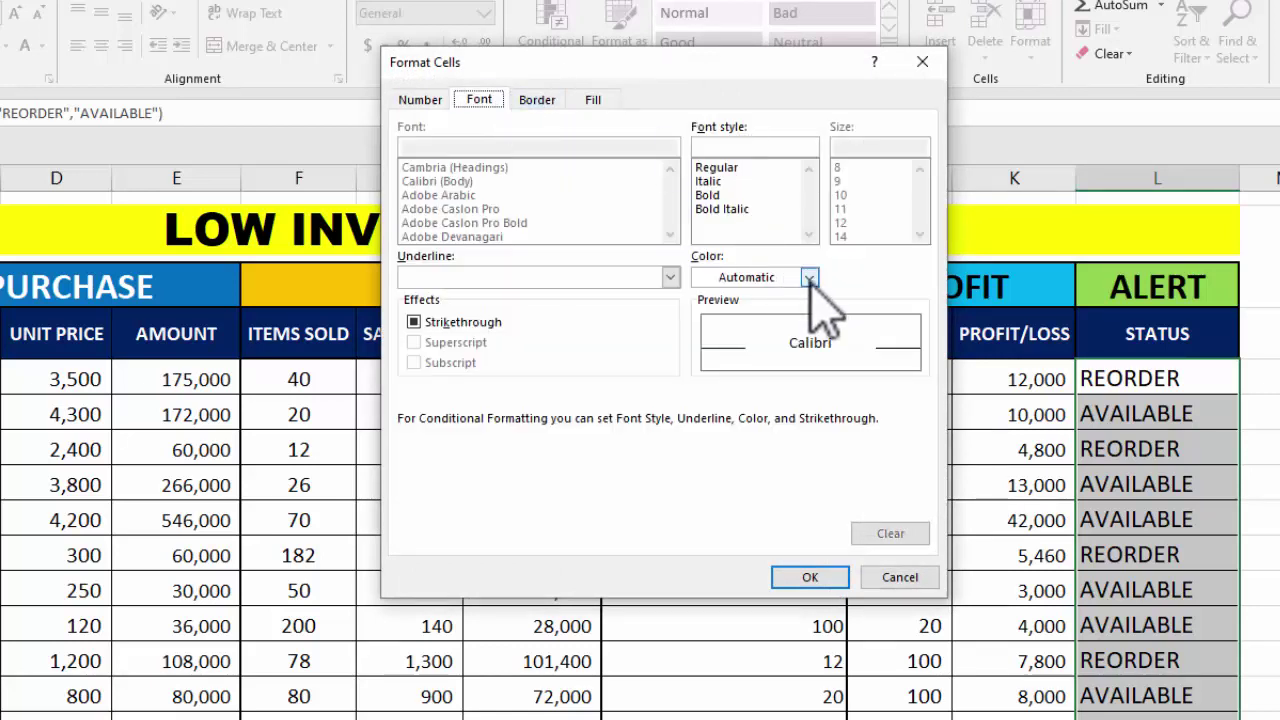
{"action": "left_click", "coordinate": [809, 277]}
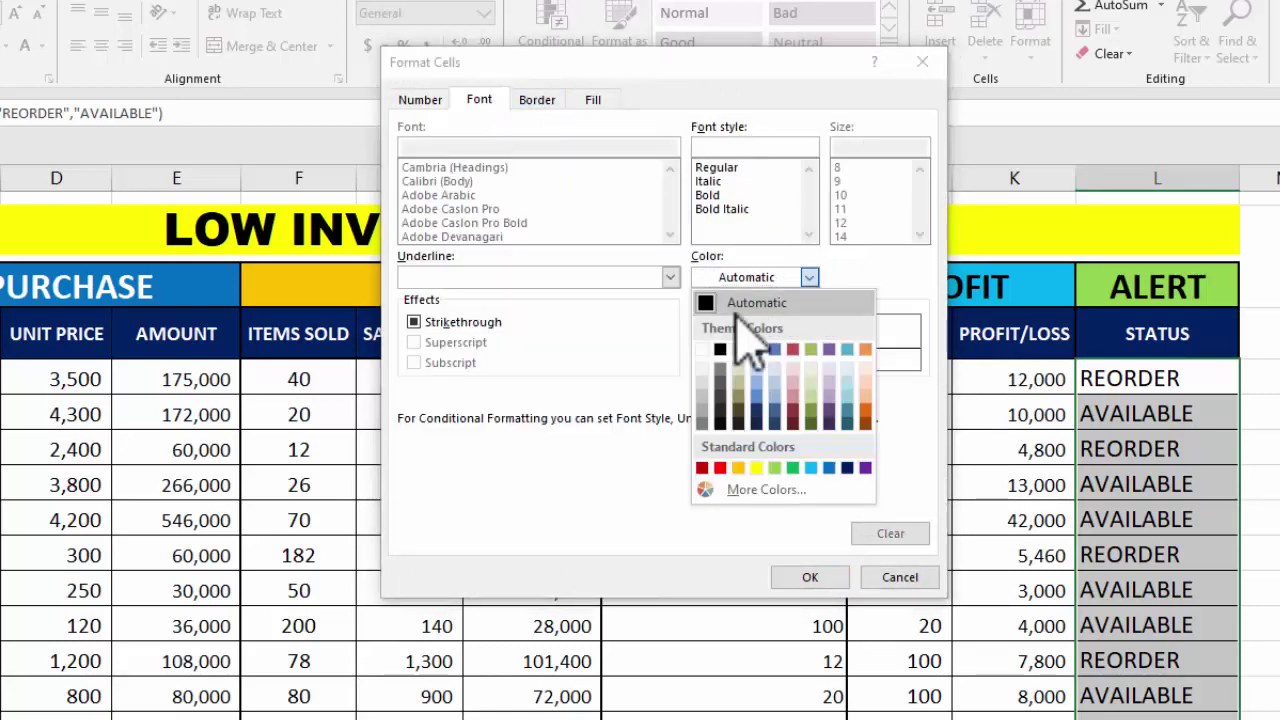
{"action": "left_click", "coordinate": [702, 349]}
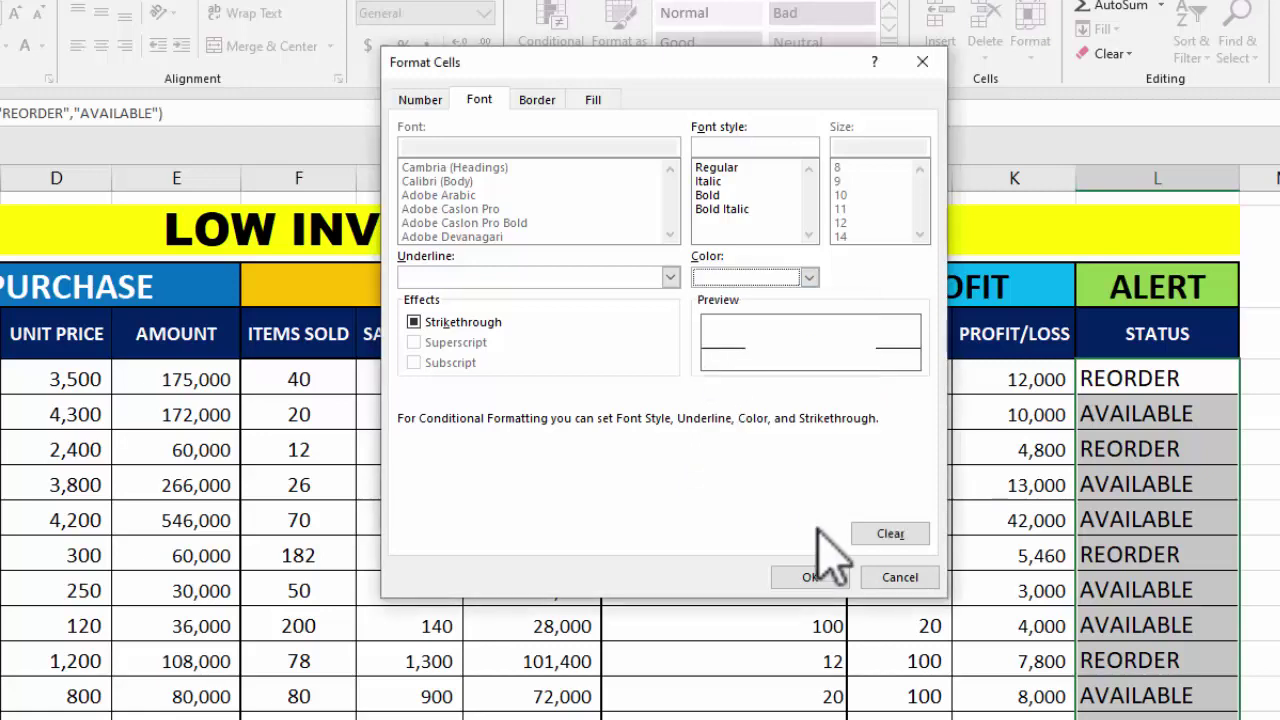
{"action": "left_click", "coordinate": [812, 577]}
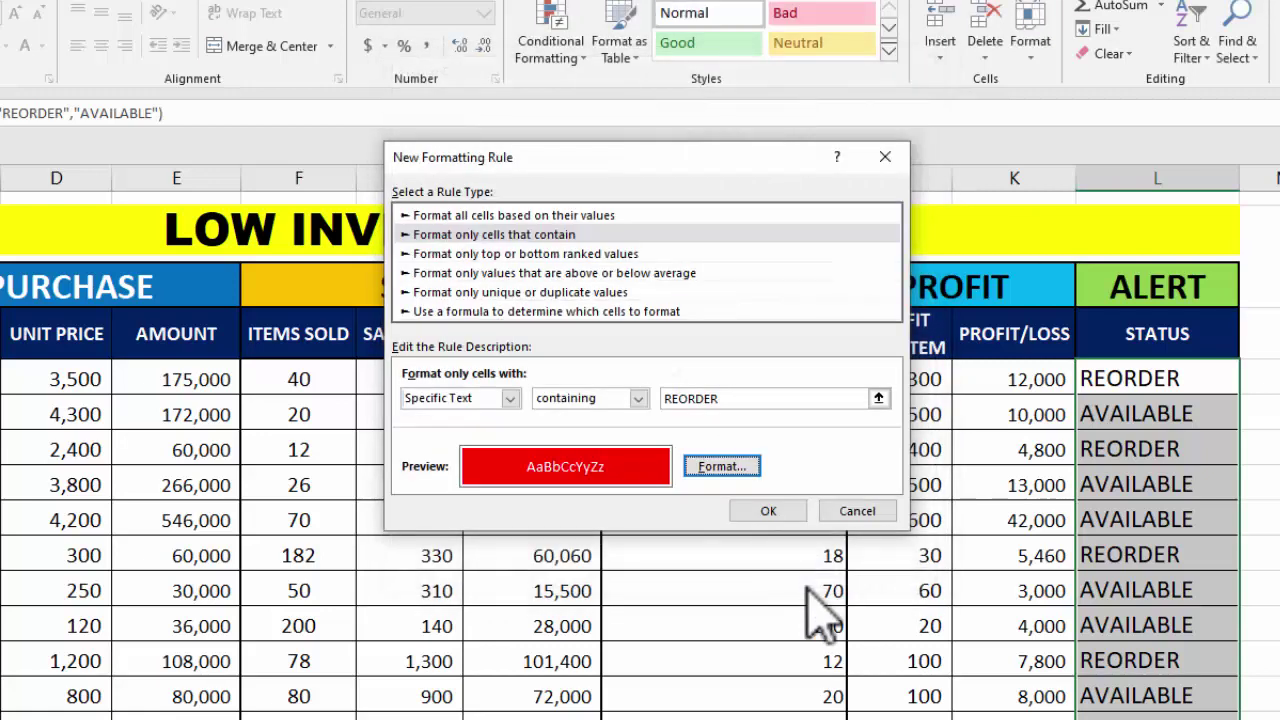
{"action": "left_click", "coordinate": [768, 510]}
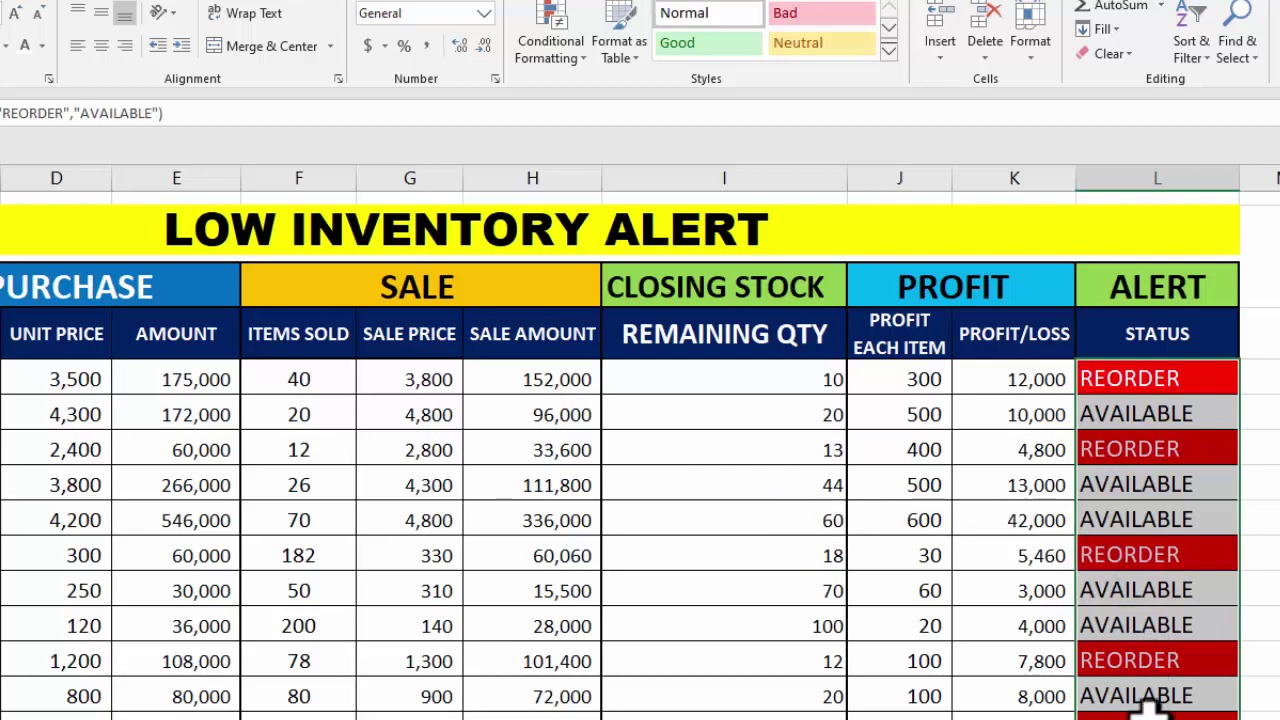
- Start a new rule formatting cells whose Specific Text contains AVAILABLE
{"action": "left_click", "coordinate": [553, 60]}
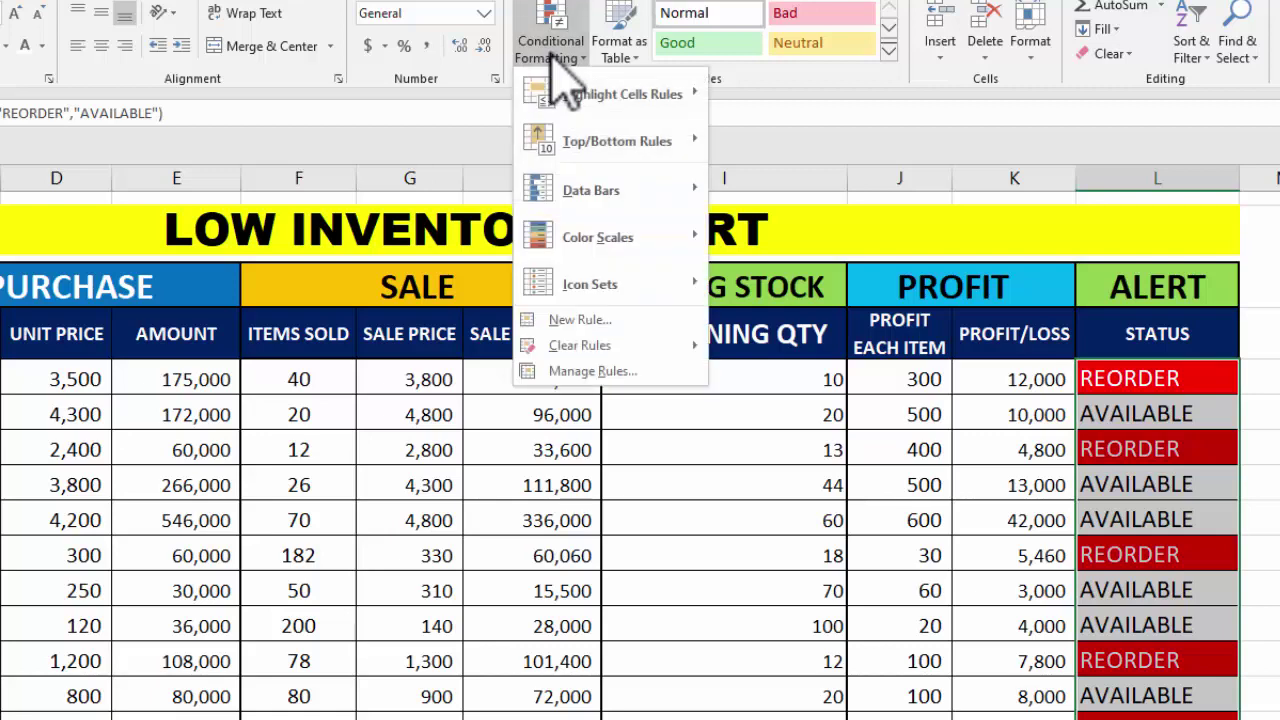
{"action": "left_click", "coordinate": [594, 320]}
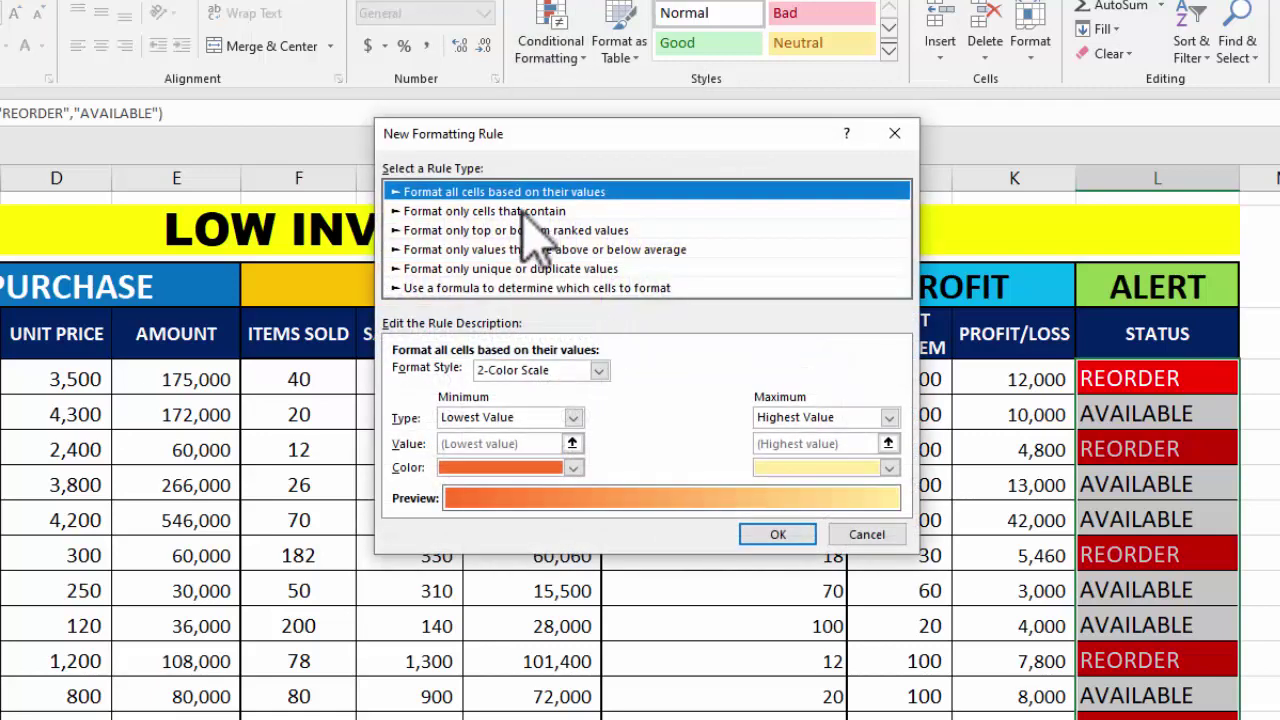
{"action": "left_click", "coordinate": [522, 212]}
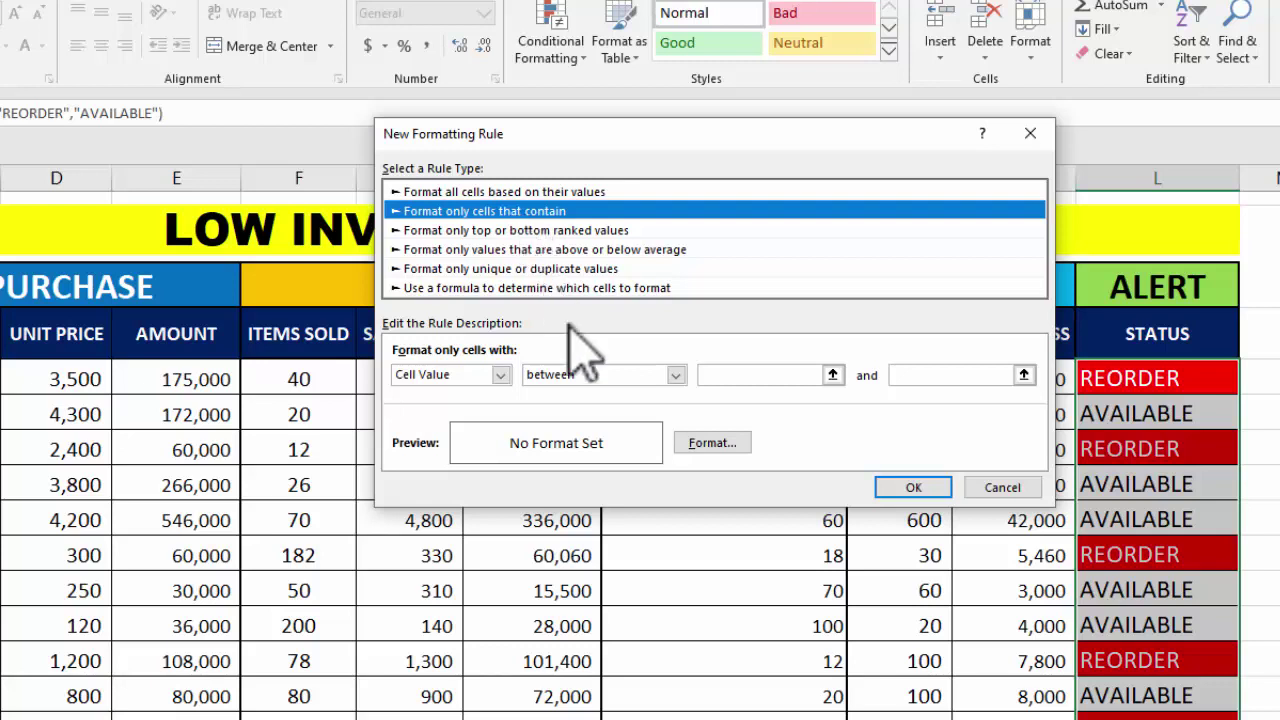
{"action": "left_click", "coordinate": [501, 375]}
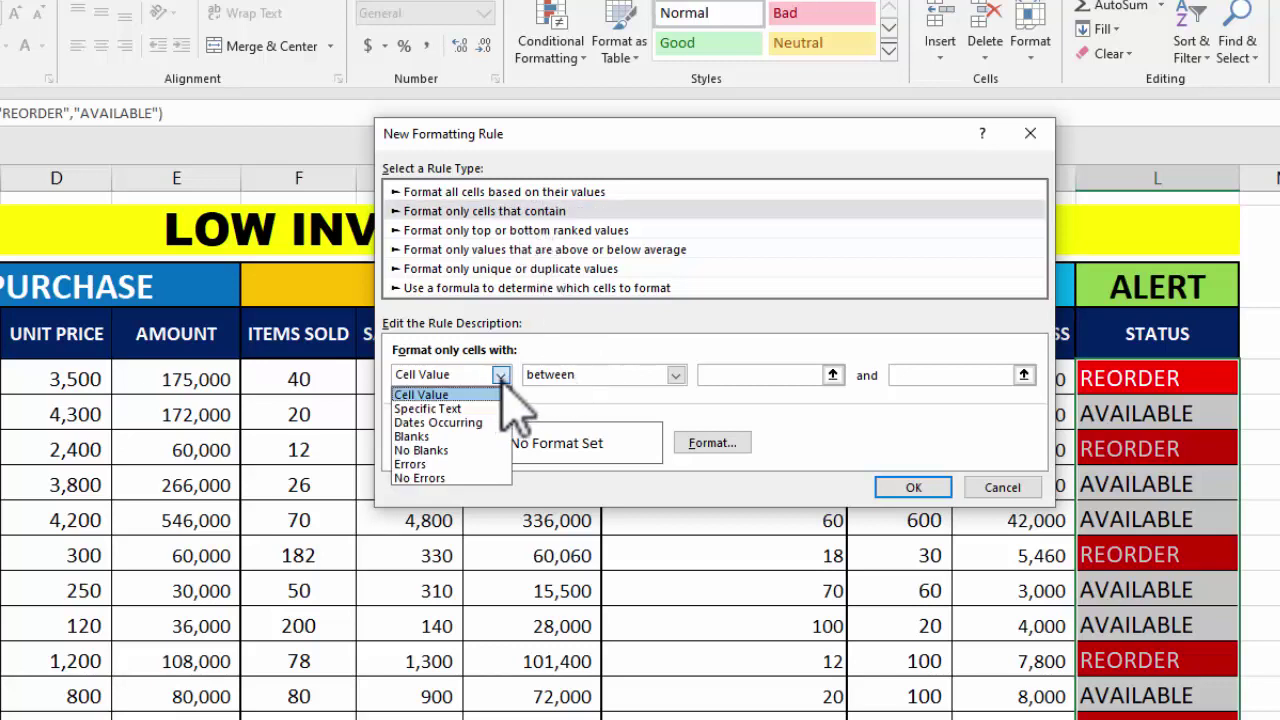
{"action": "left_click", "coordinate": [460, 408]}
{"action": "left_click", "coordinate": [696, 378]}
{"action": "type", "text": "AVAILABLE"}
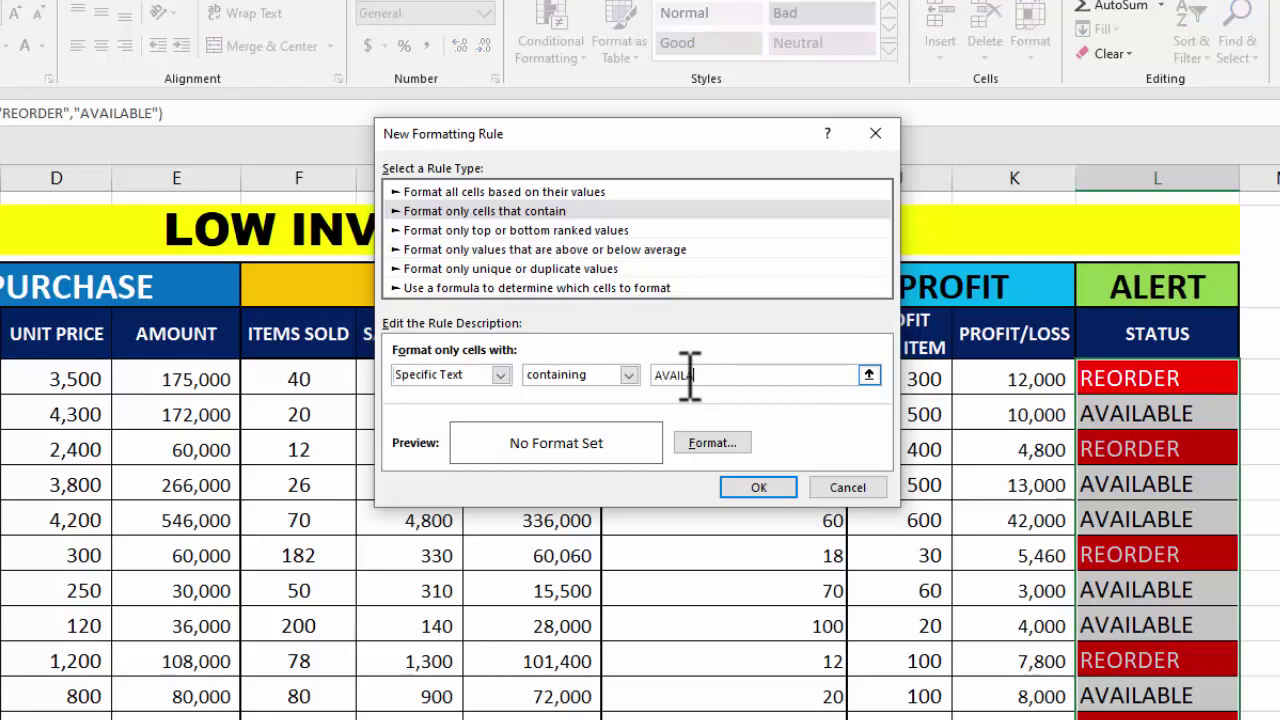
- Give matching cells a yellow fill and black text, then apply the rule
{"action": "left_click", "coordinate": [725, 452]}
{"action": "left_click", "coordinate": [585, 78]}
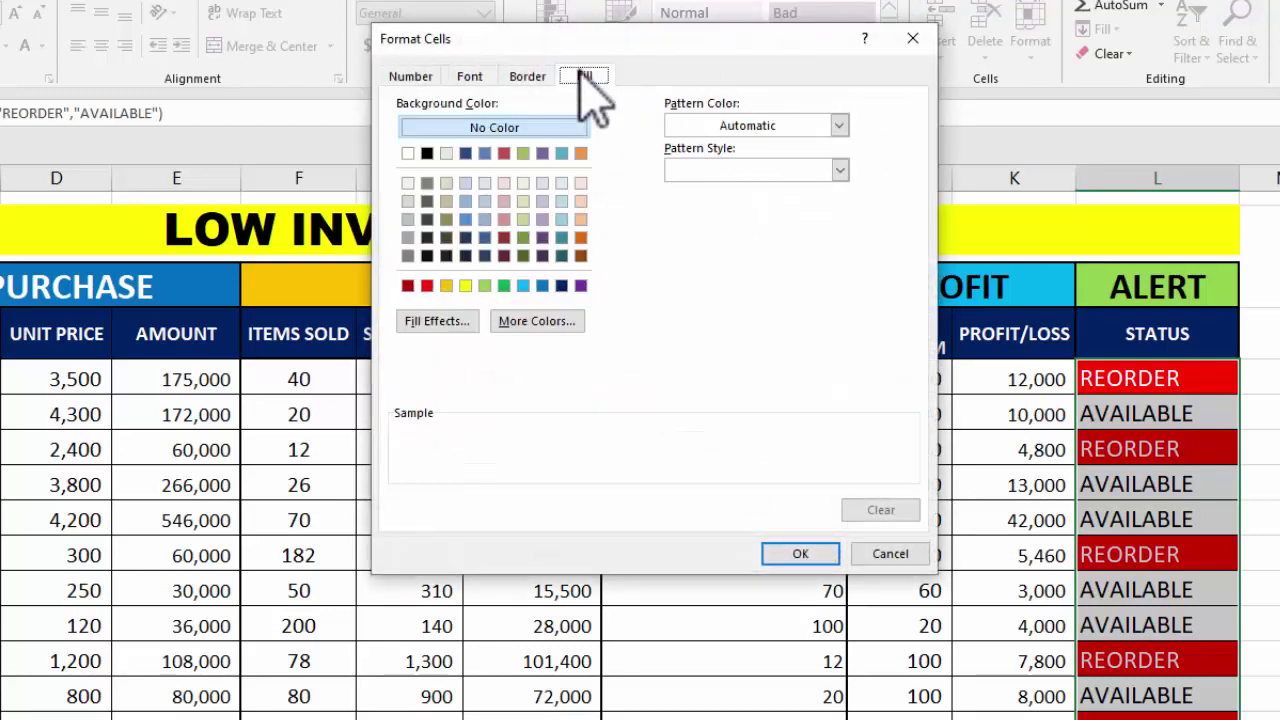
{"action": "left_click", "coordinate": [465, 286]}
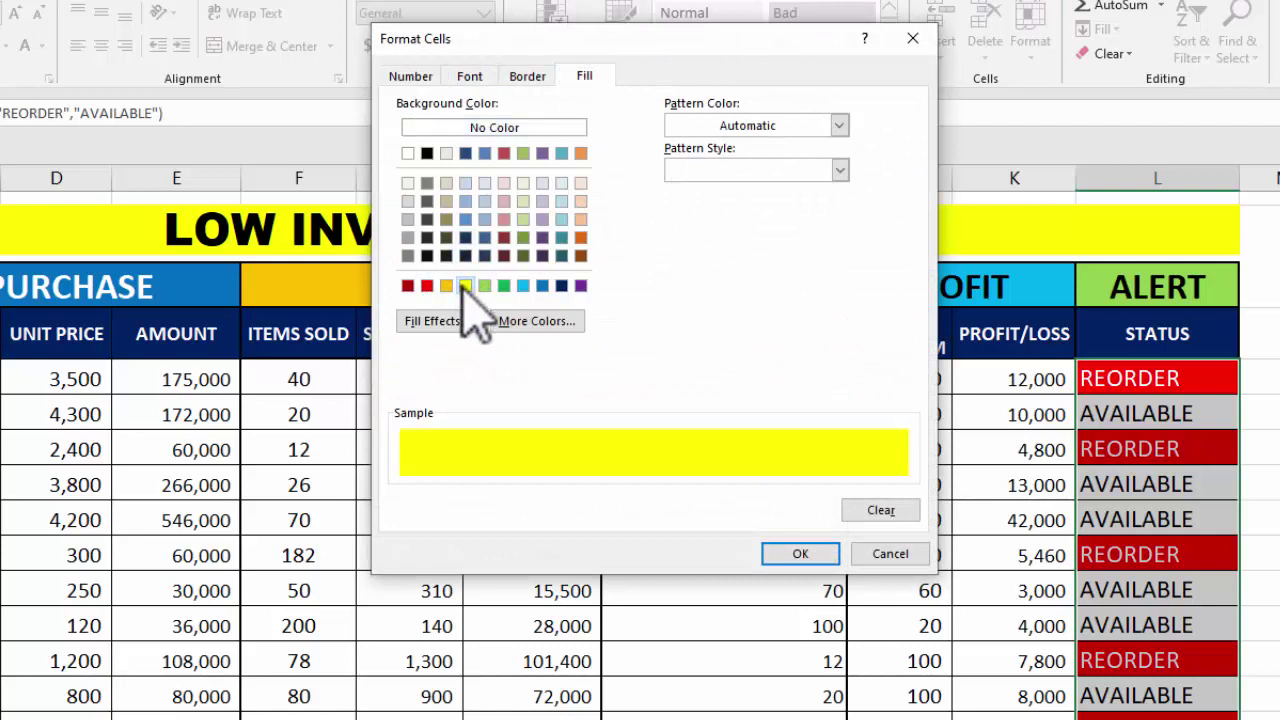
{"action": "left_click", "coordinate": [470, 77]}
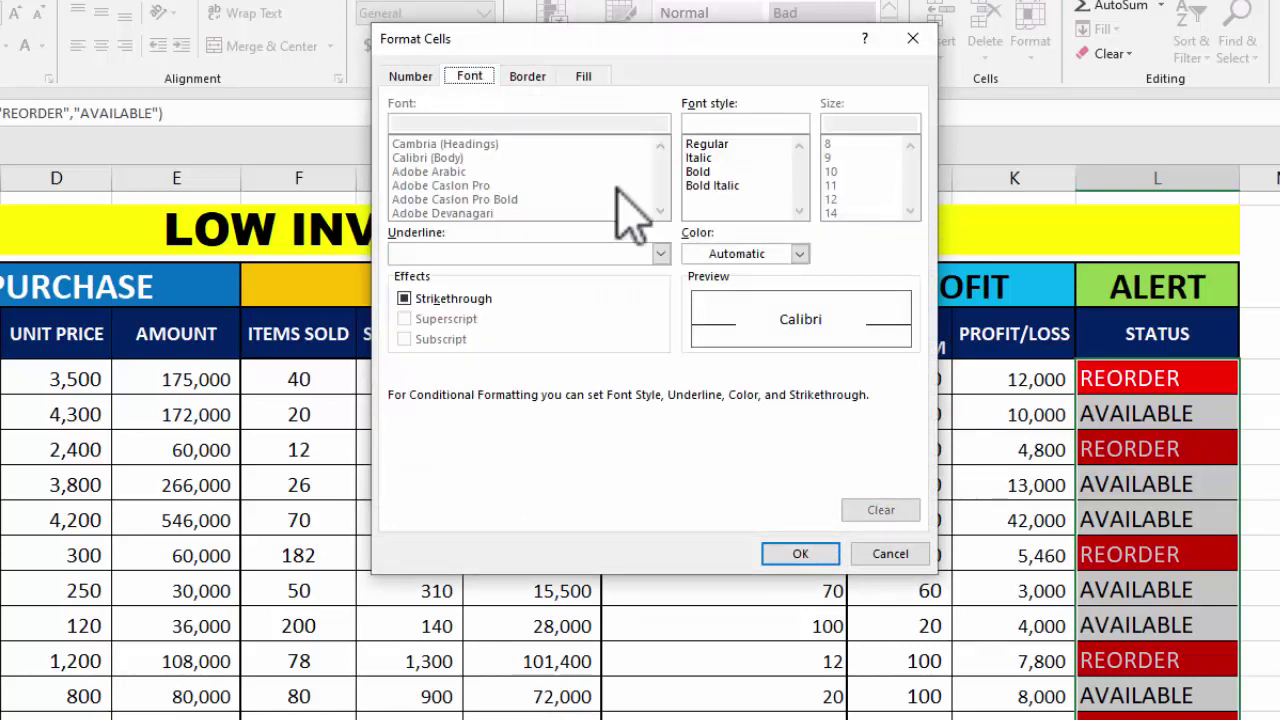
{"action": "left_click", "coordinate": [799, 254]}
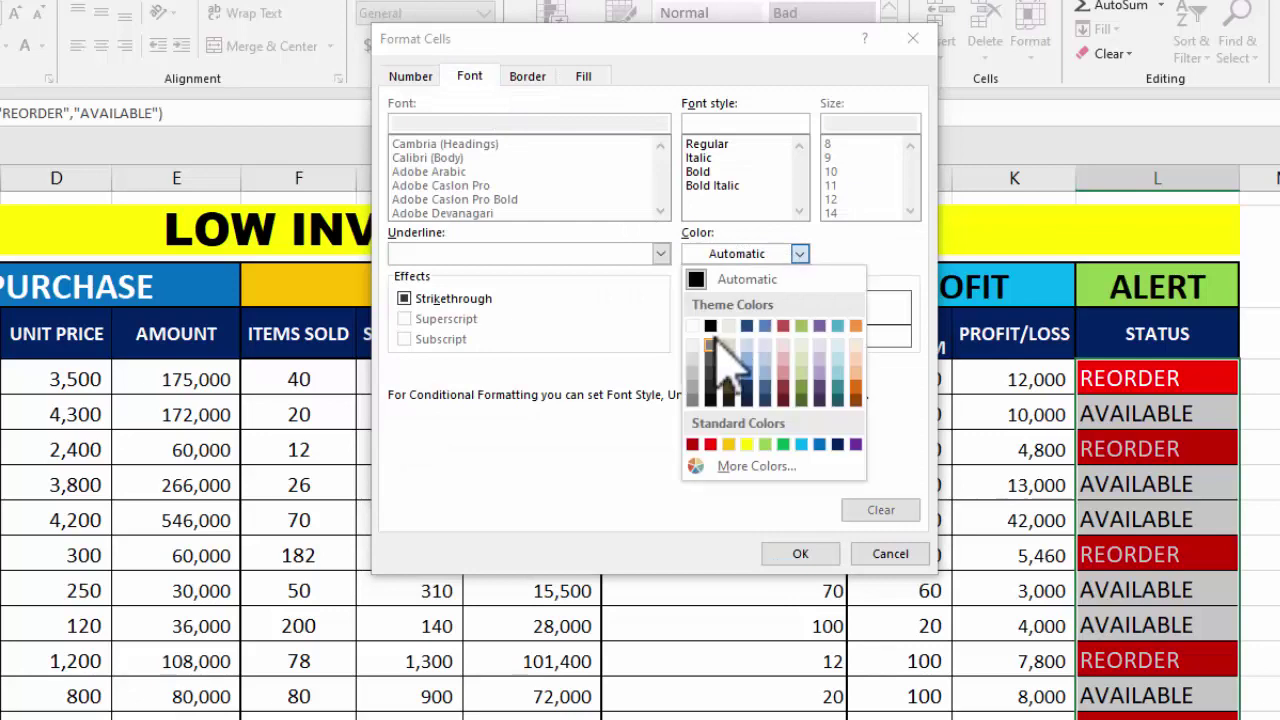
{"action": "left_click", "coordinate": [711, 327]}
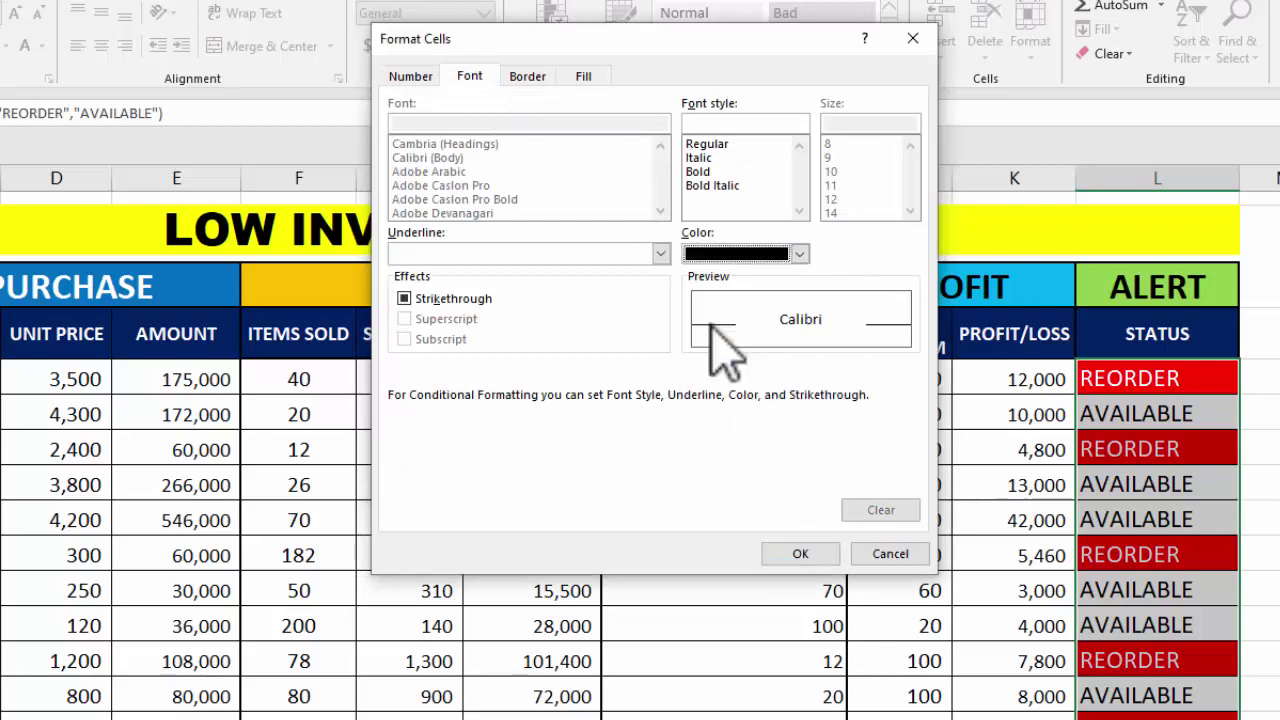
{"action": "left_click", "coordinate": [818, 552]}
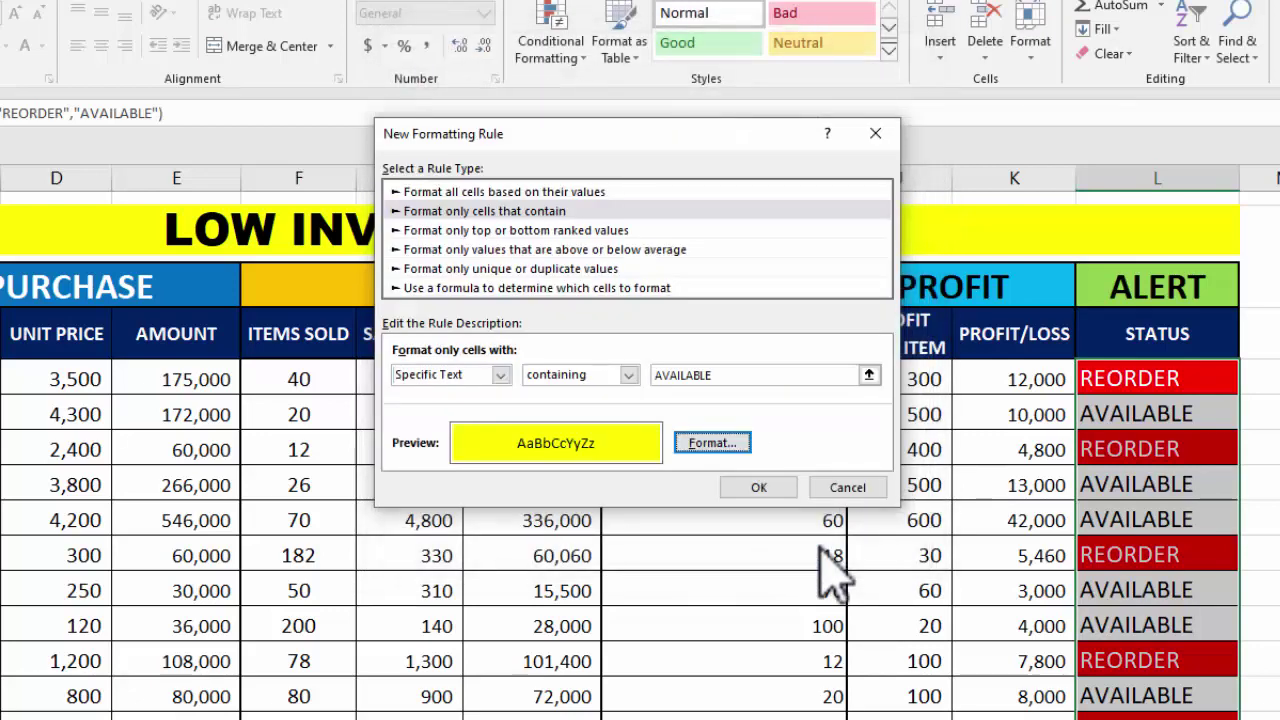
{"action": "left_click", "coordinate": [757, 487]}
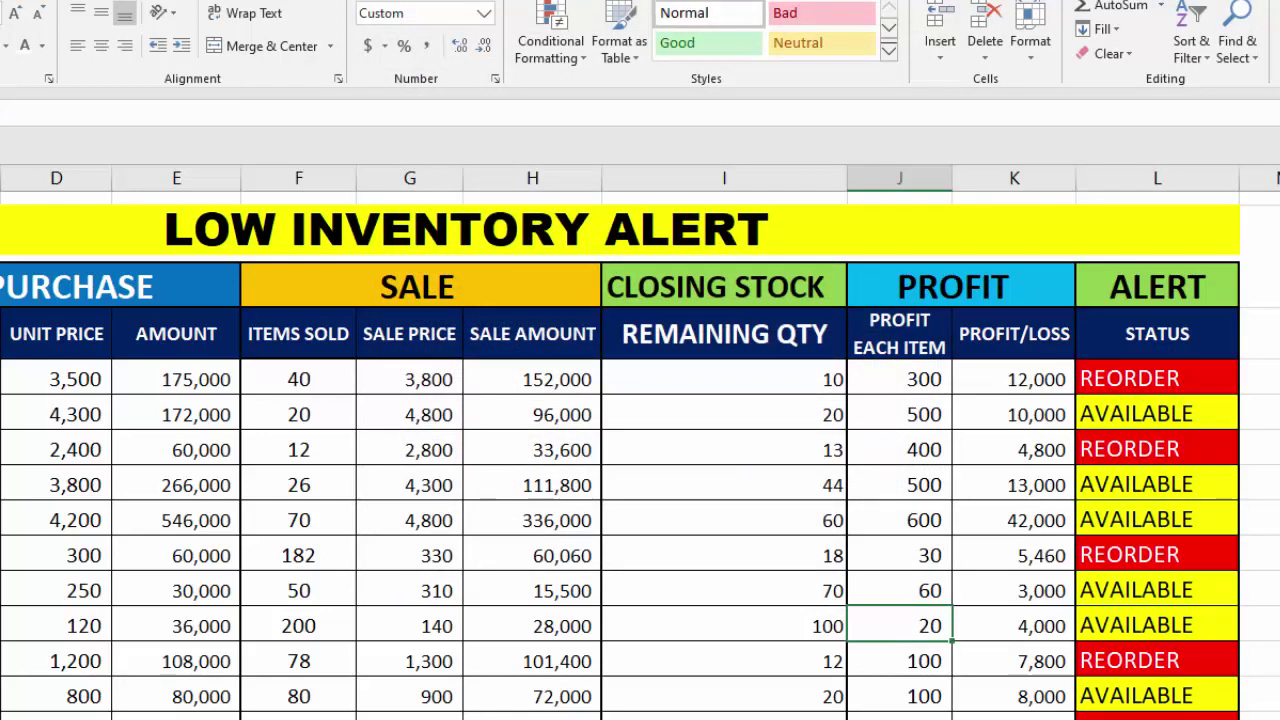
{"action": "scroll", "coordinate": [640, 455], "scroll_direction": "down", "scroll_amount": 2}
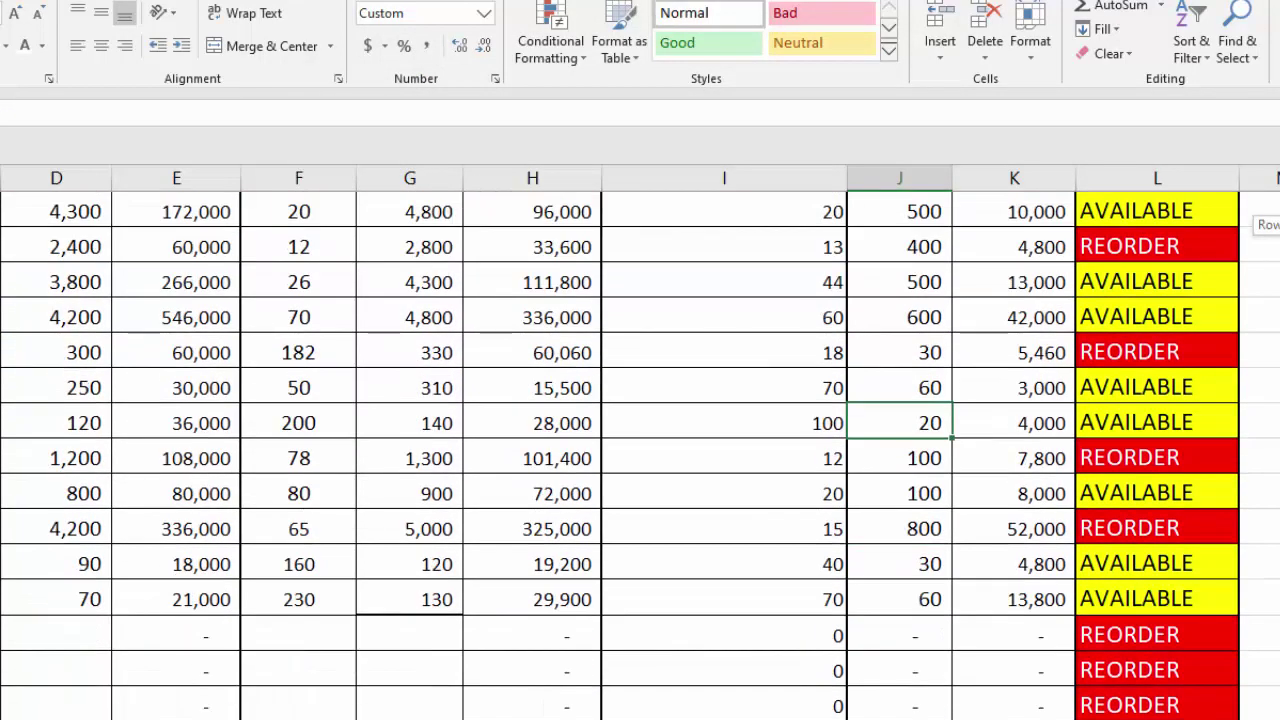
{"action": "scroll", "coordinate": [709, 514], "scroll_direction": "up", "scroll_amount": 1}
{"action": "scroll", "coordinate": [709, 514], "scroll_direction": "up", "scroll_amount": 2}
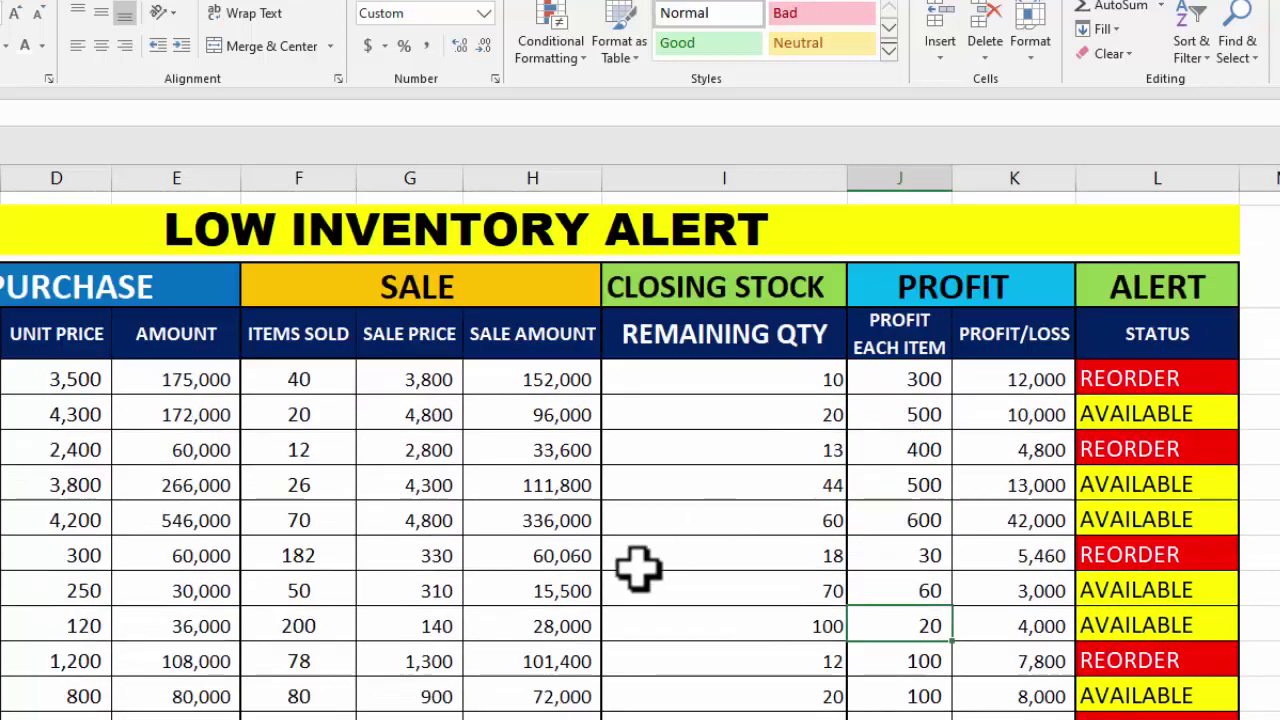